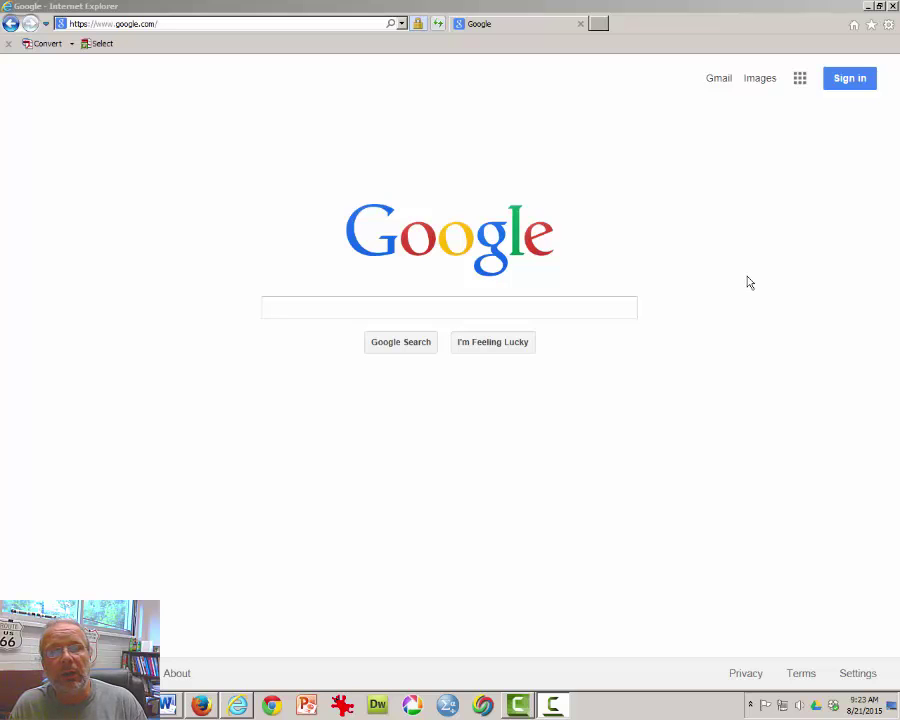
- Google 'mycsunsoftware' and open the 'myCSUNsoftware | California State University, Northridge' result
click(444, 307)
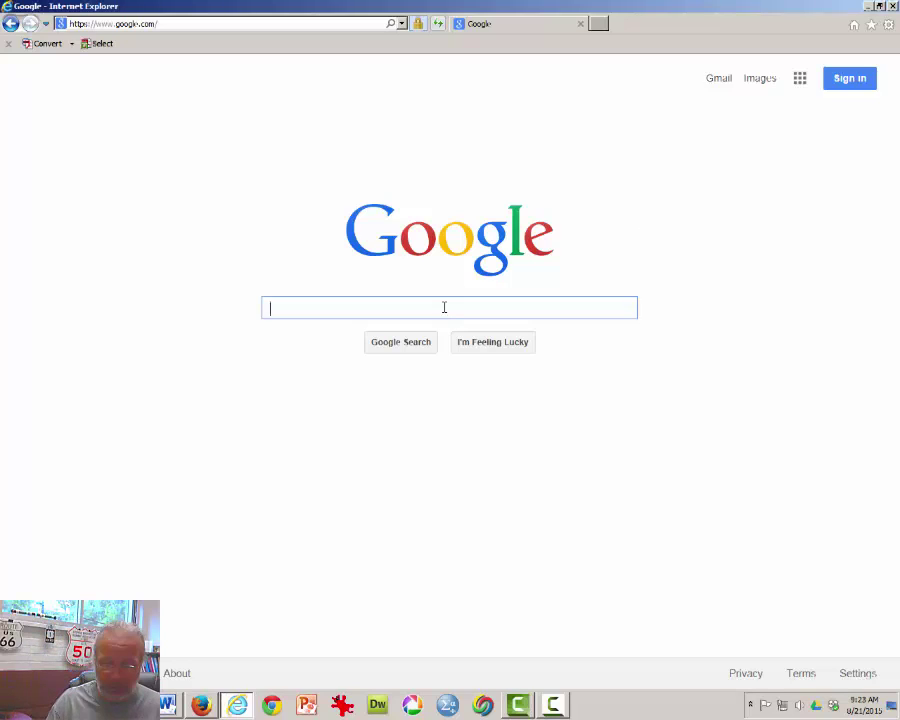
text(mycsun)
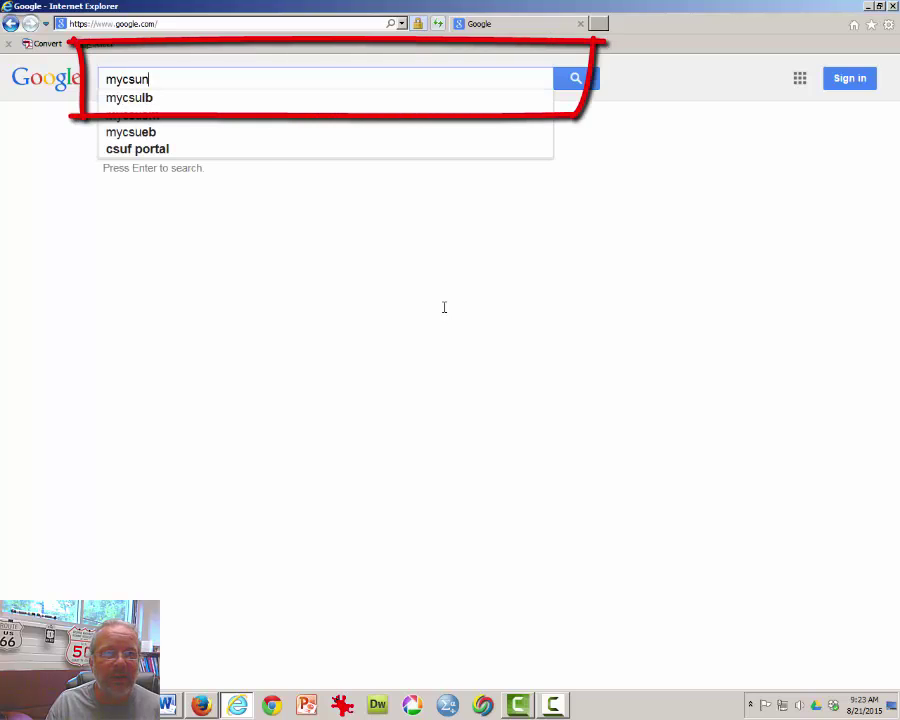
text(software)
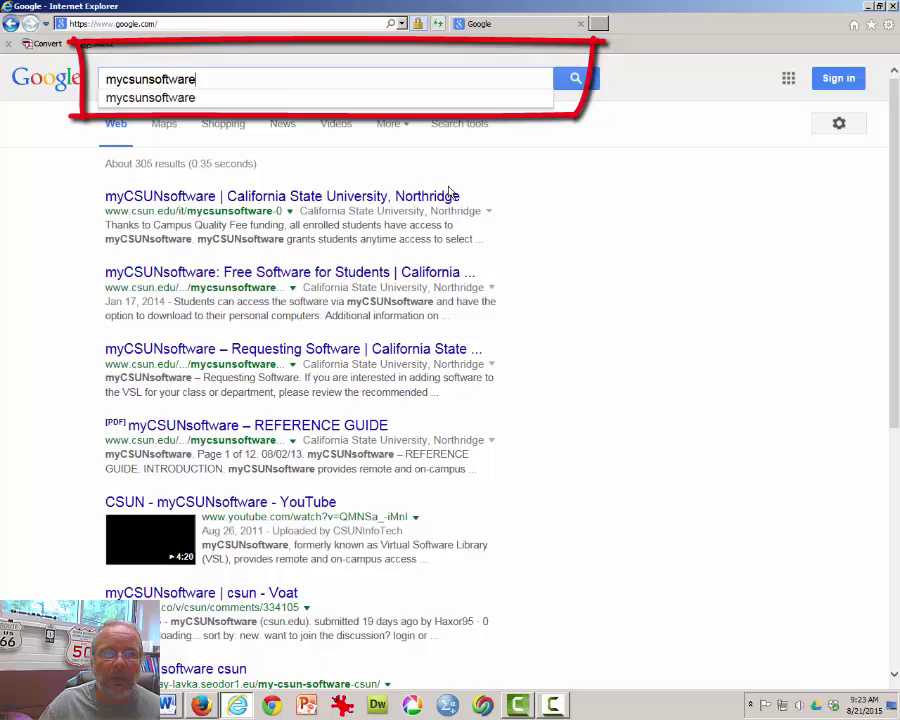
key(Return)
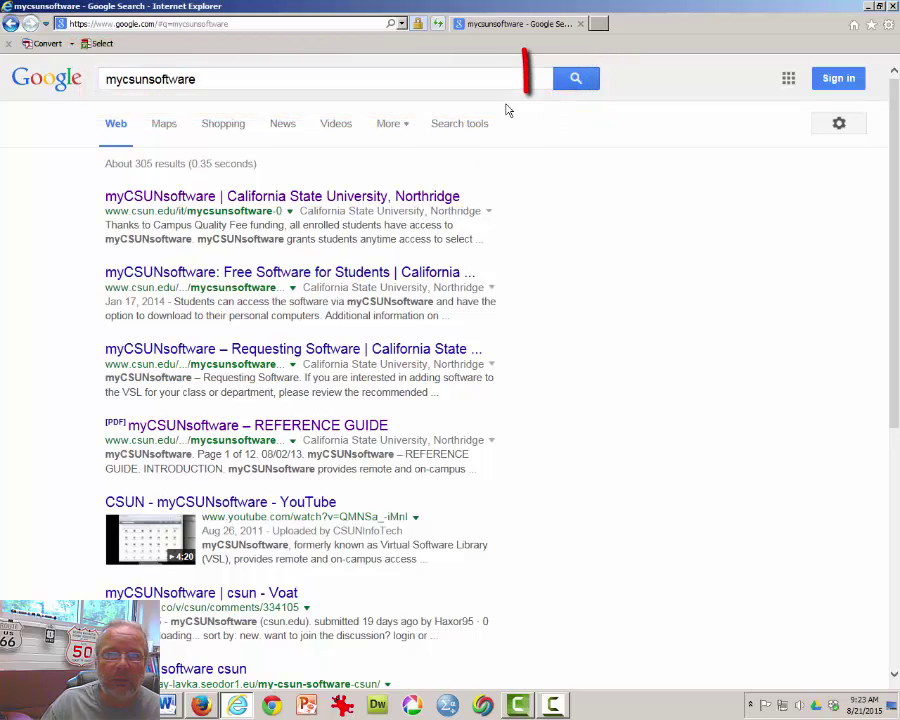
click(430, 197)
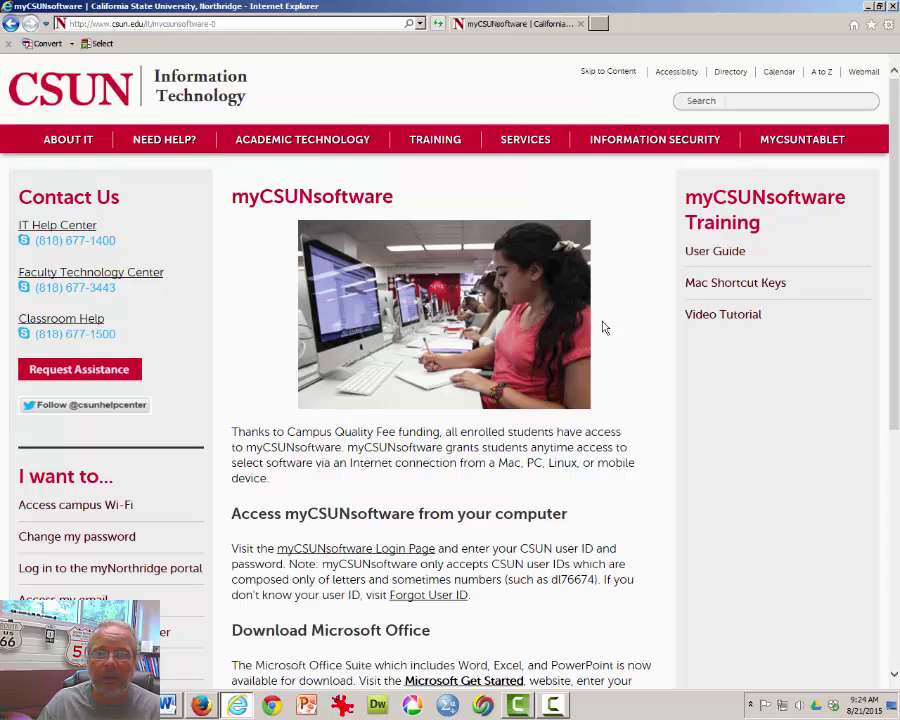
- Scroll down the myCSUNsoftware page to the 'Access myCSUNsoftware from your computer' section
scroll(603, 327, down, 5)
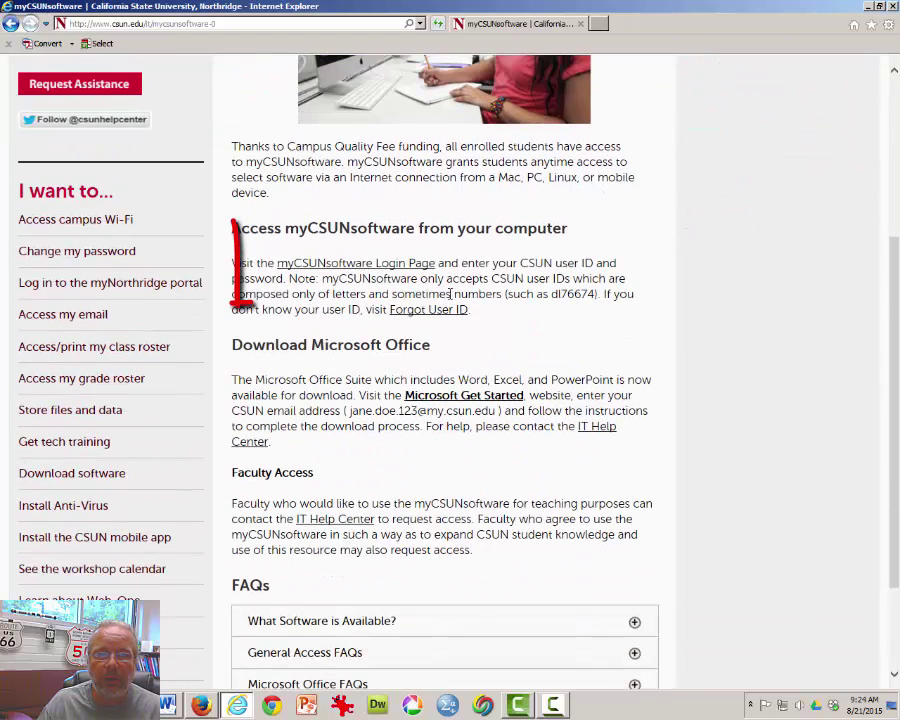
- Go to the myCSUNsoftware login page and log on with the saved user name and password
click(367, 264)
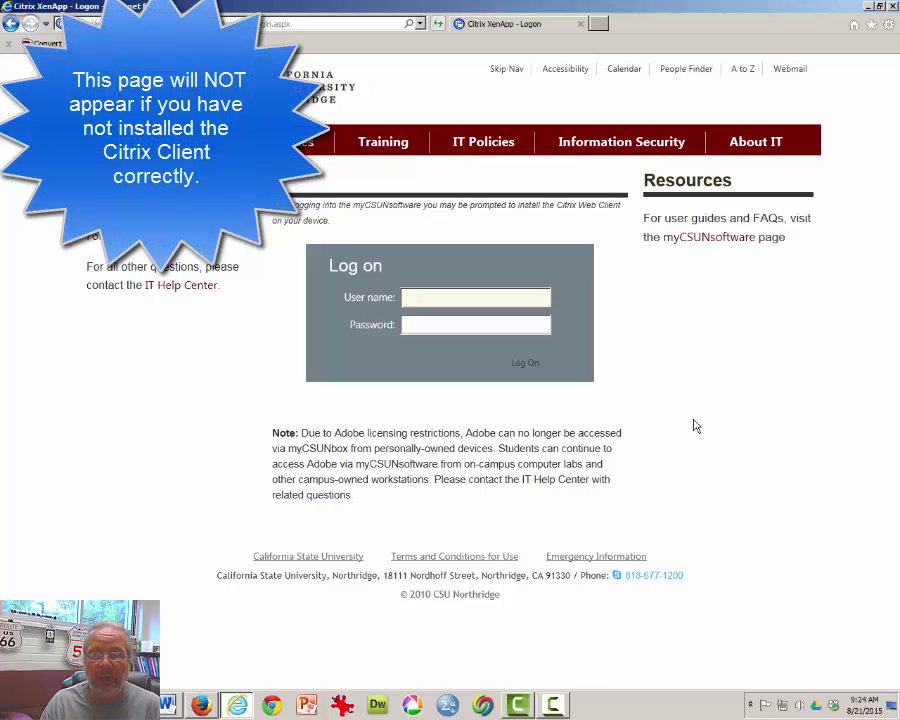
text(s)
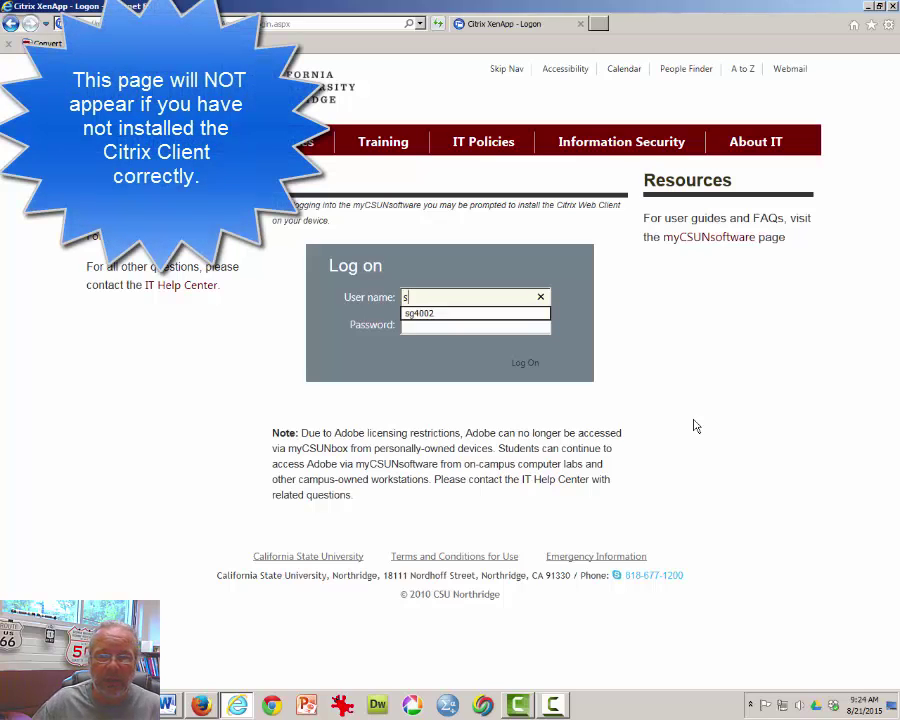
click(453, 315)
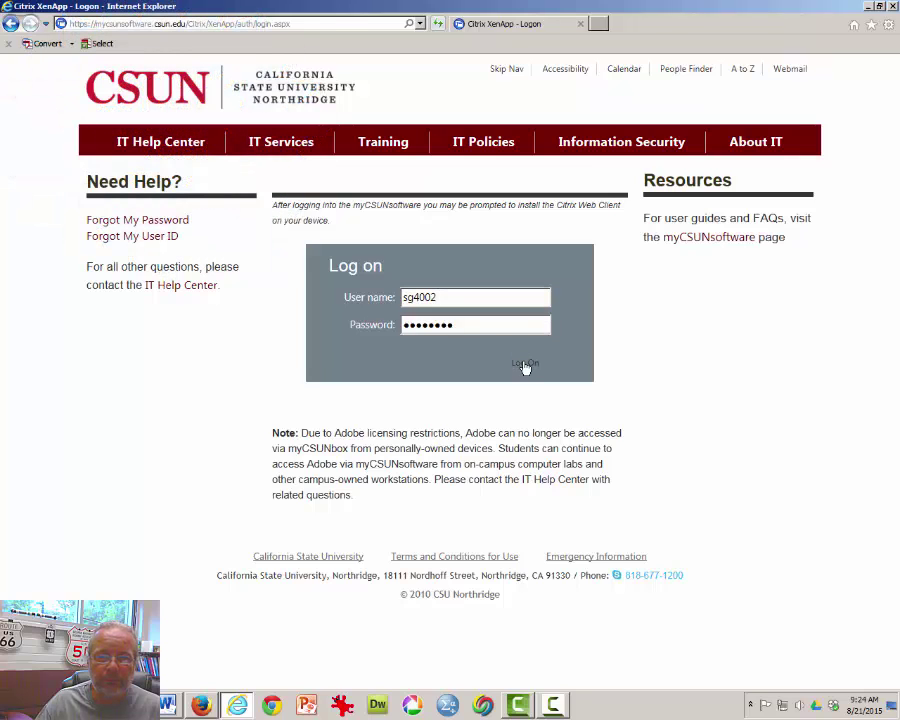
click(525, 366)
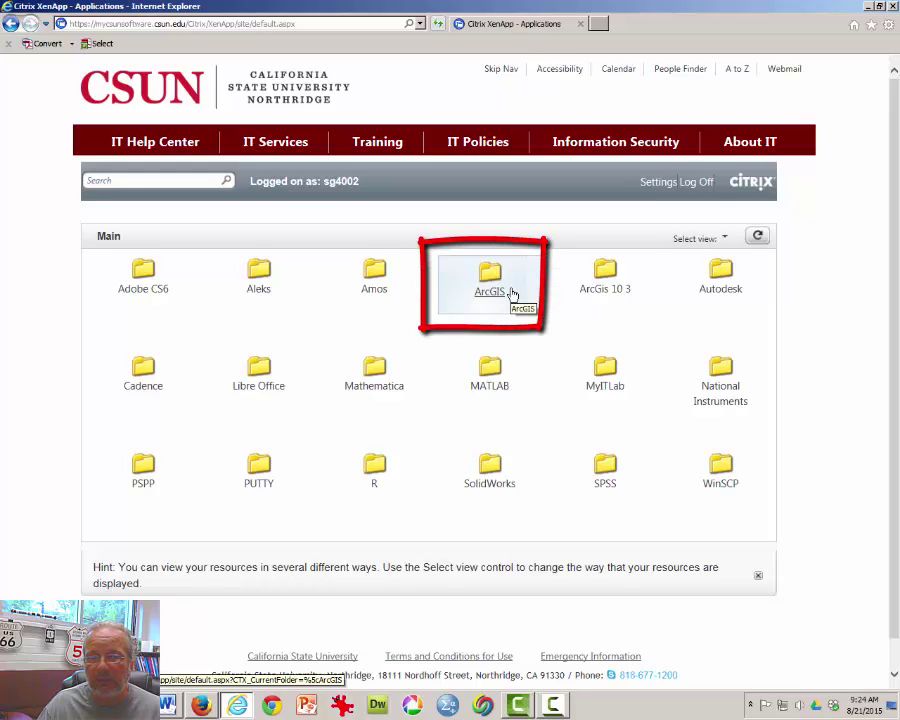
- Launch ArcMap 10 3 from the ArcGis 10 3 folder, allowing the Citrix launcher to start
click(602, 290)
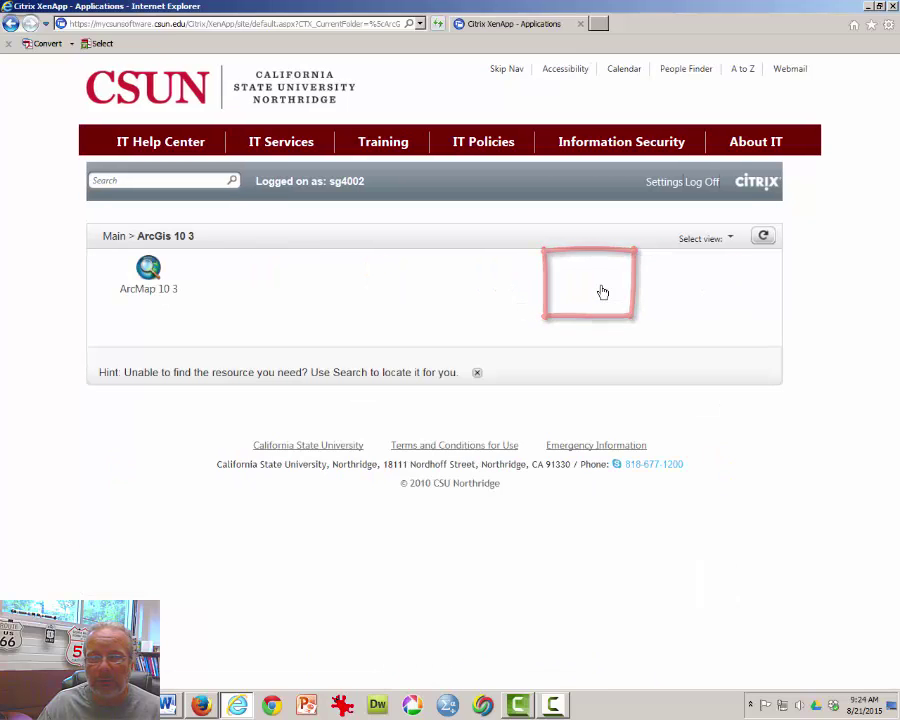
click(149, 285)
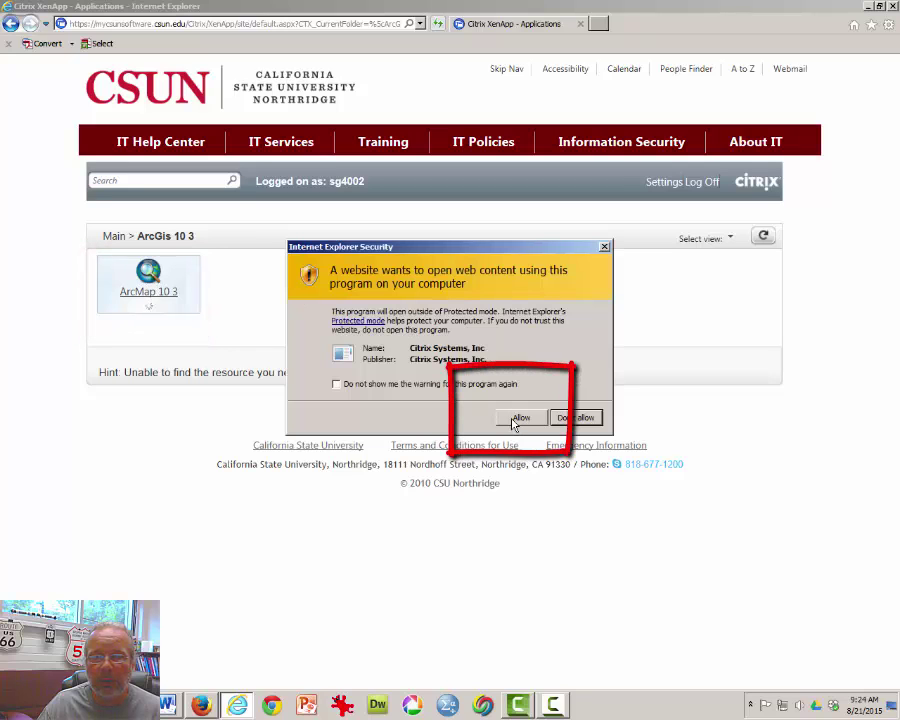
click(514, 420)
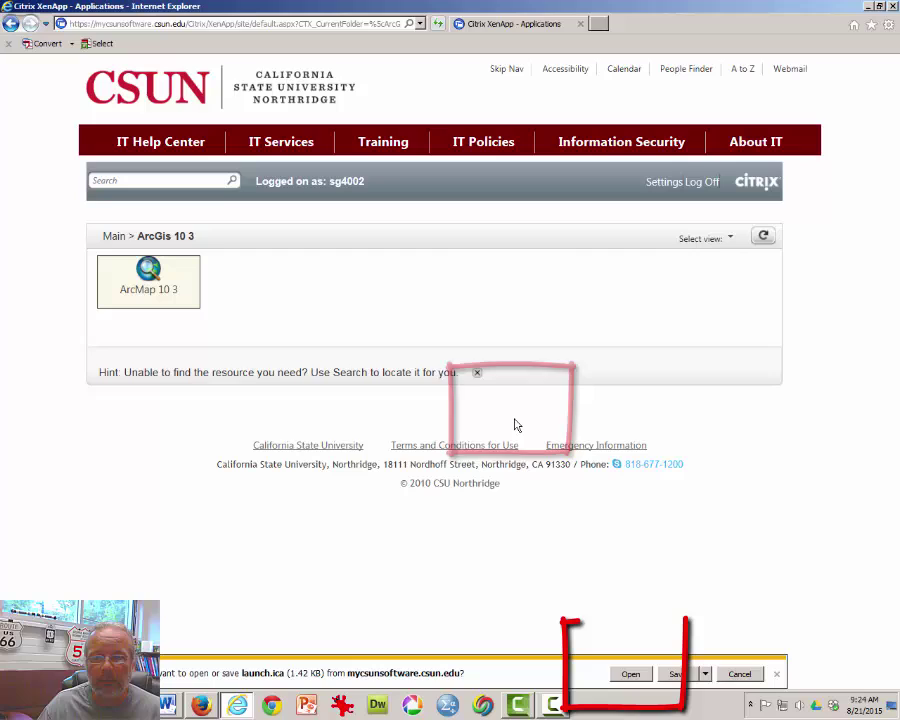
- Open the downloaded launch.ica and permit ArcMap to use this computer's devices
click(621, 677)
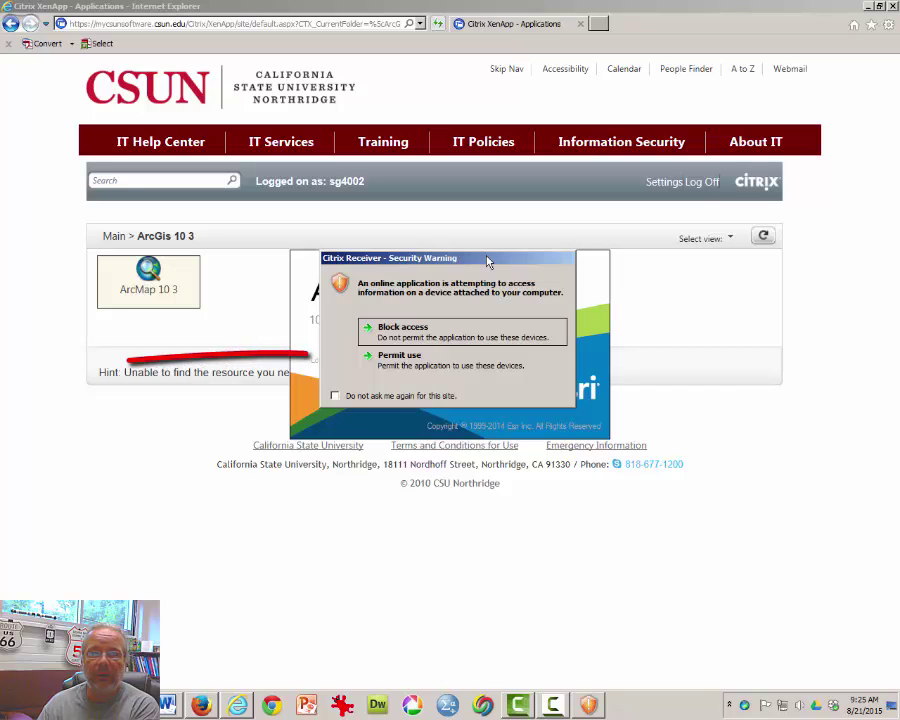
click(435, 370)
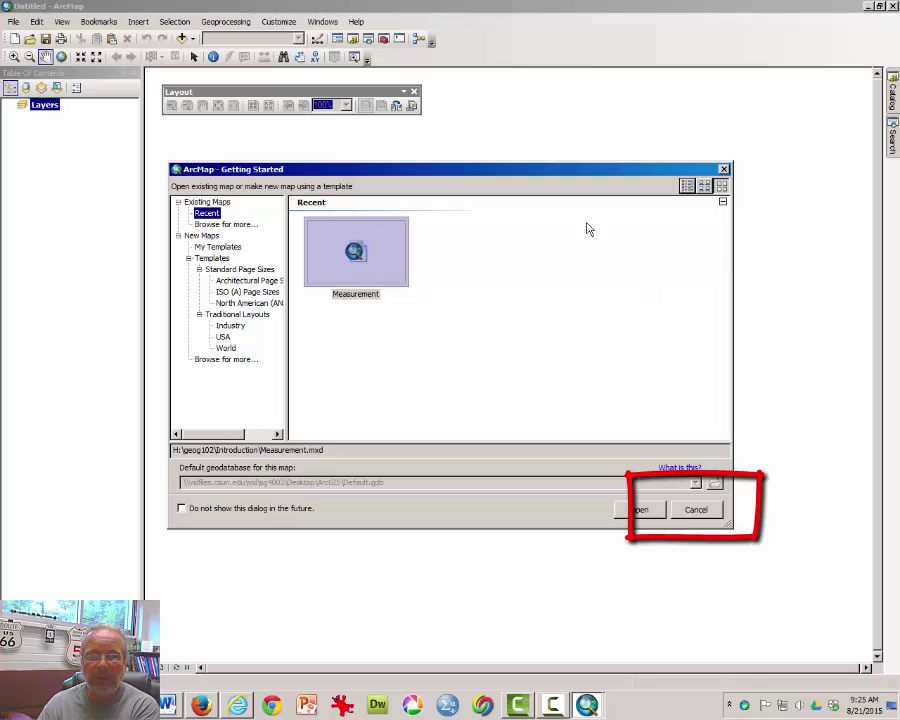
- Skip Getting Started and open the Measurement map from Geog Share (H:)\geog102\Introduction
click(705, 515)
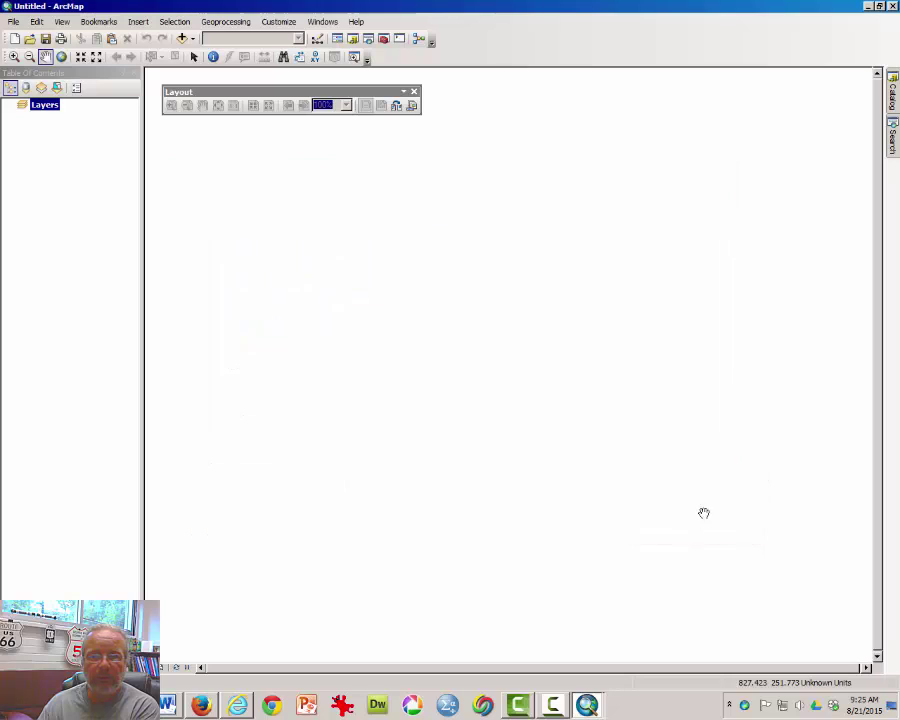
click(31, 40)
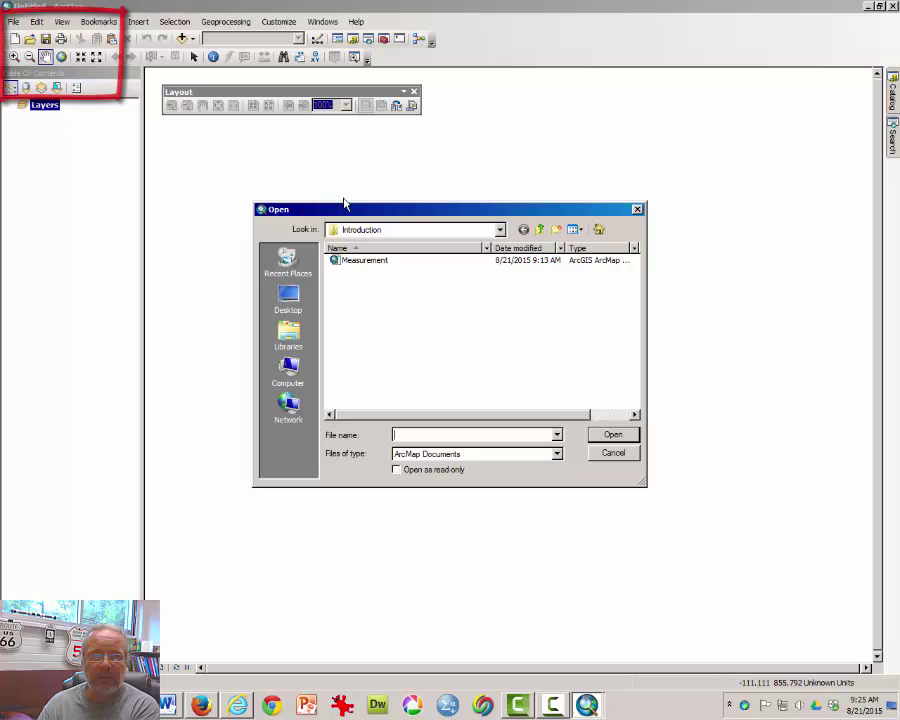
click(288, 373)
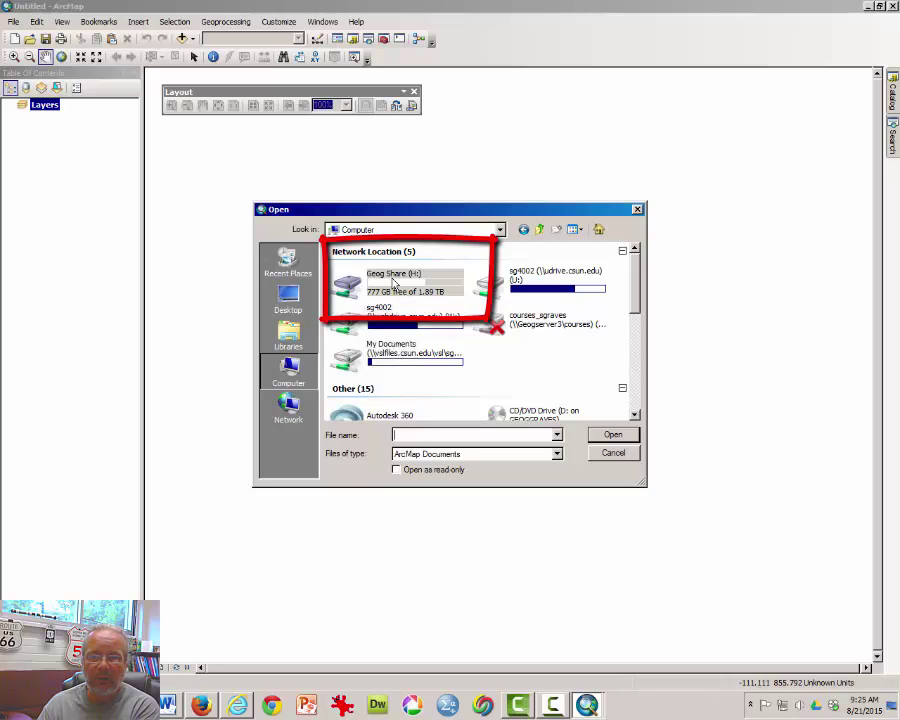
click(395, 284)
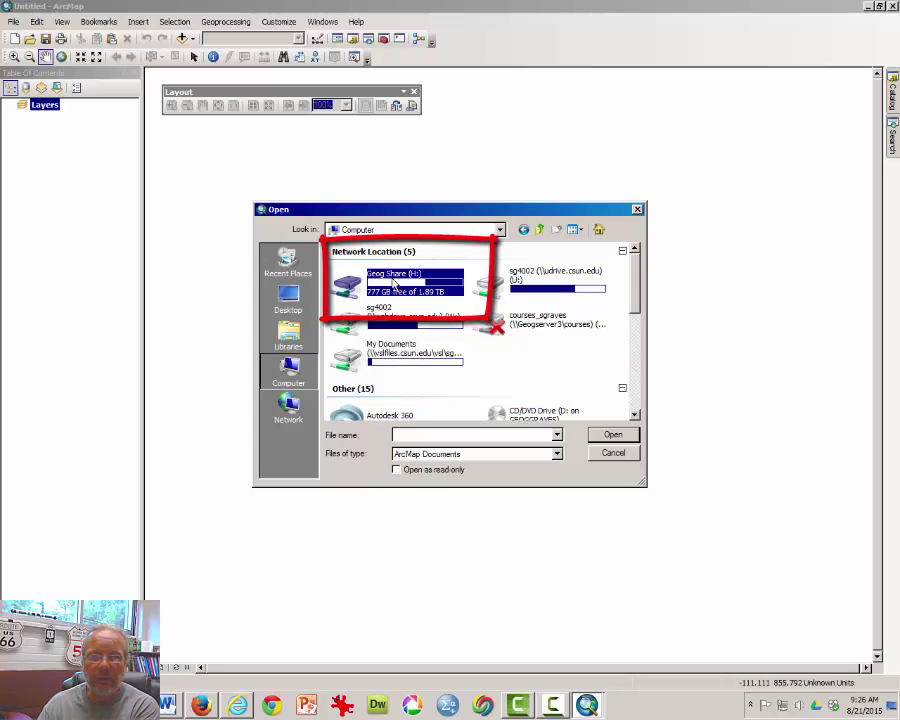
double_click(395, 284)
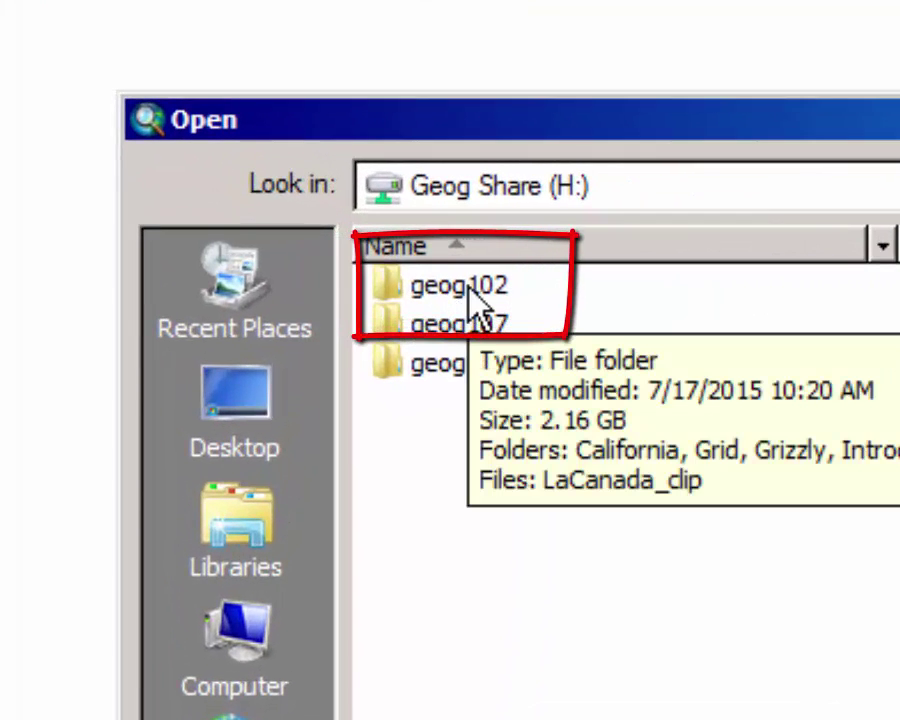
double_click(469, 287)
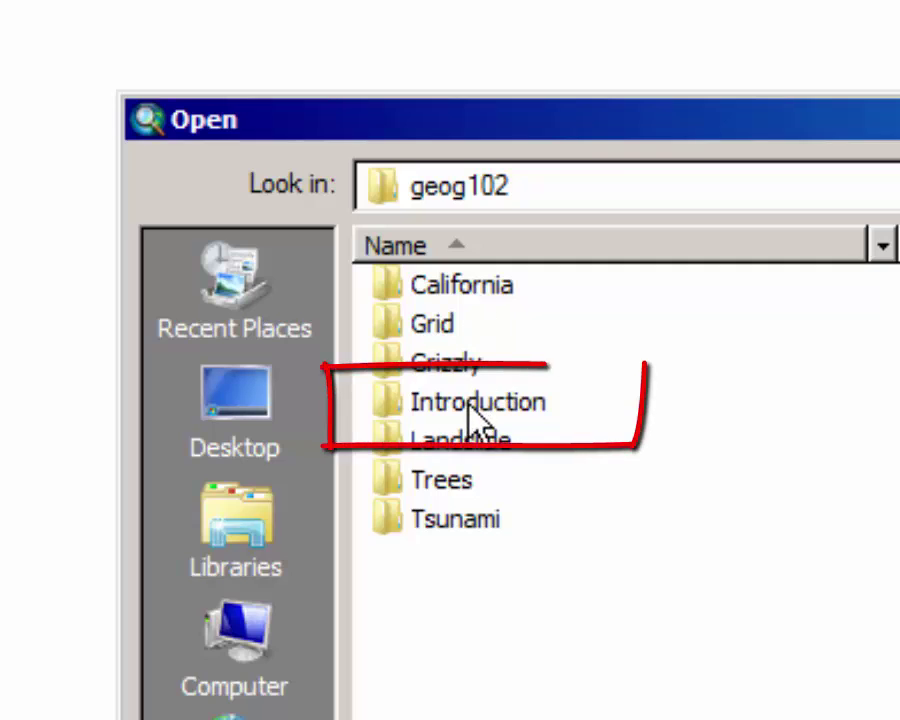
click(483, 412)
double_click(483, 412)
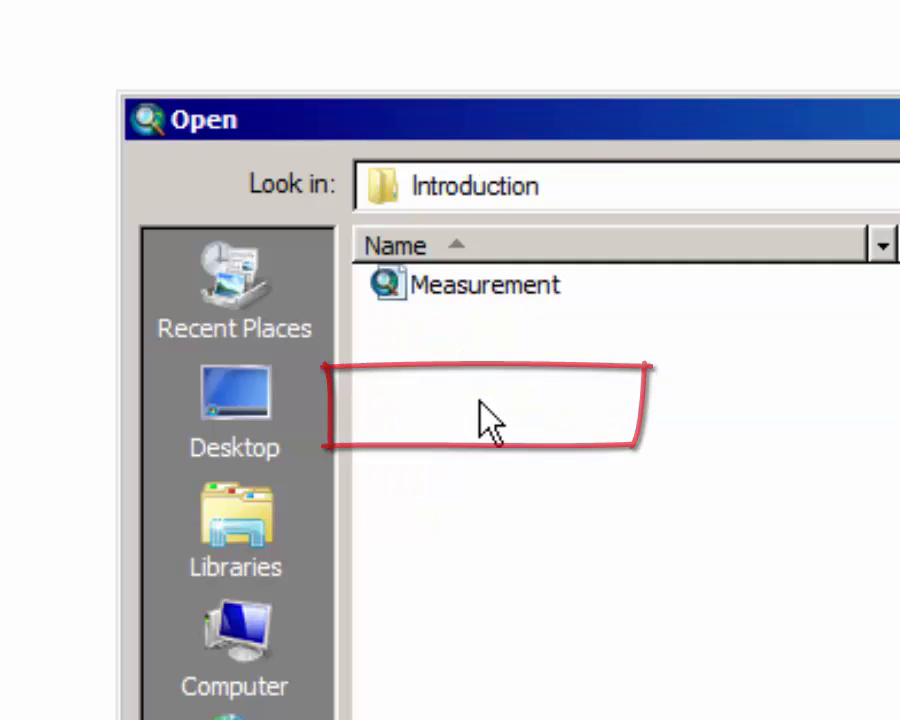
double_click(492, 288)
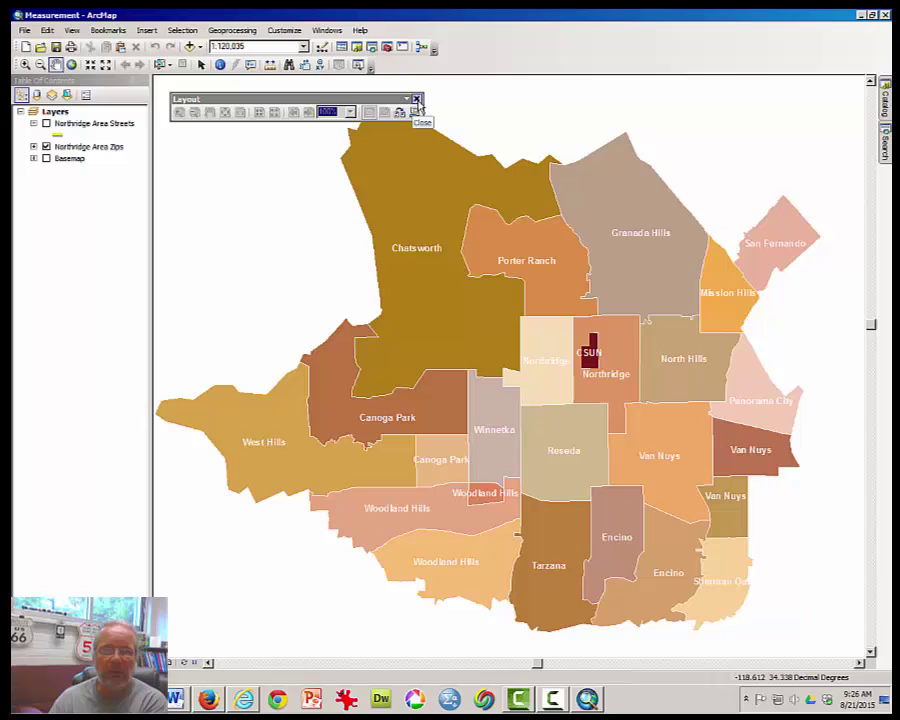
- Close the floating Layout toolbar and focus the Table Of Contents
click(416, 101)
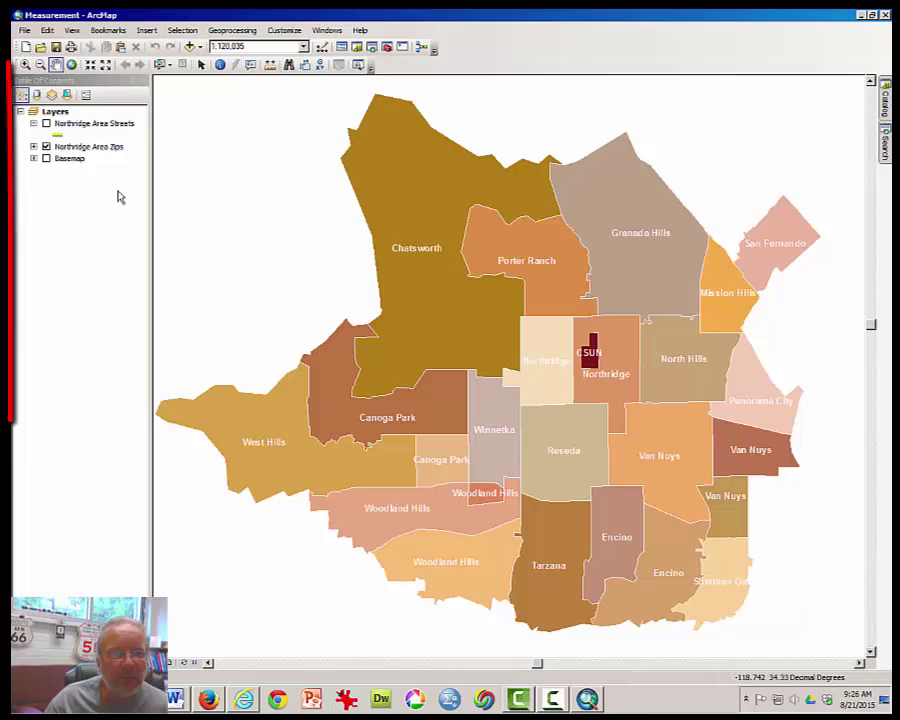
click(99, 87)
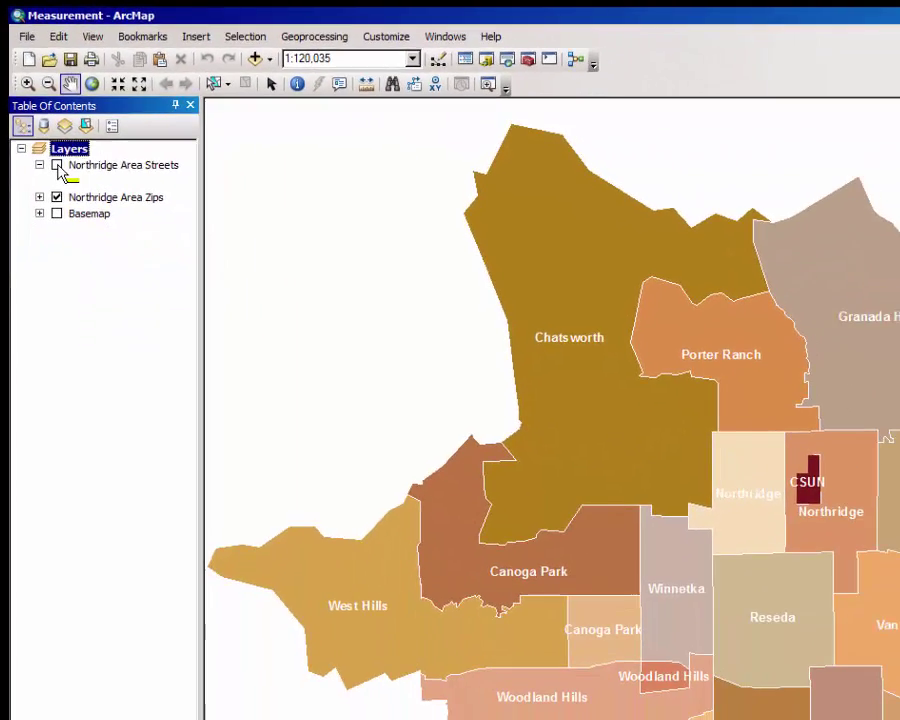
- Toggle the Streets and Zips layers, leaving Northridge Area Zips on, and turn Basemap off
click(73, 213)
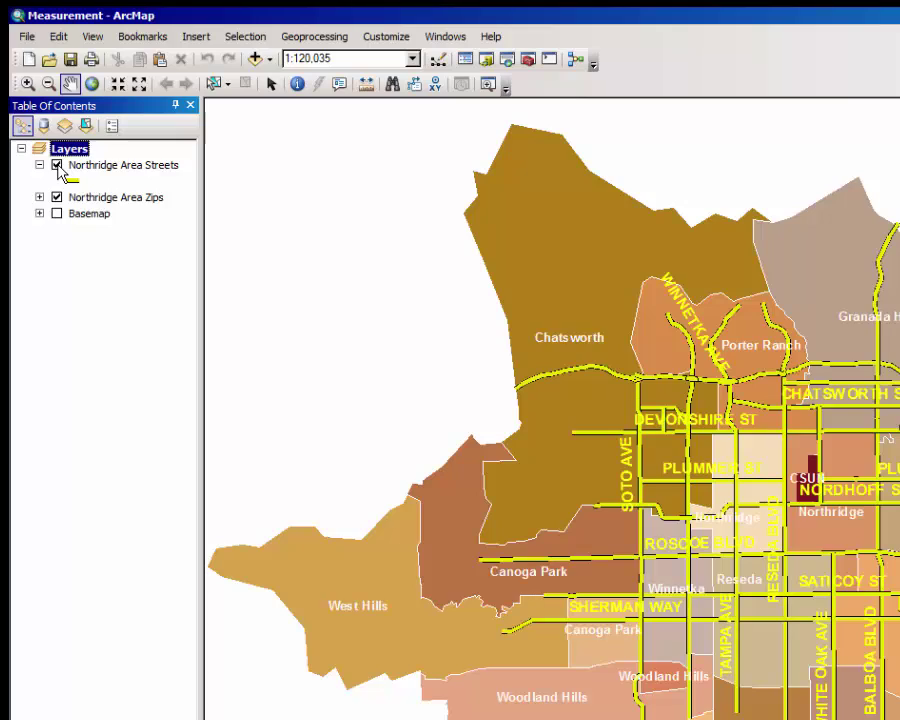
click(57, 165)
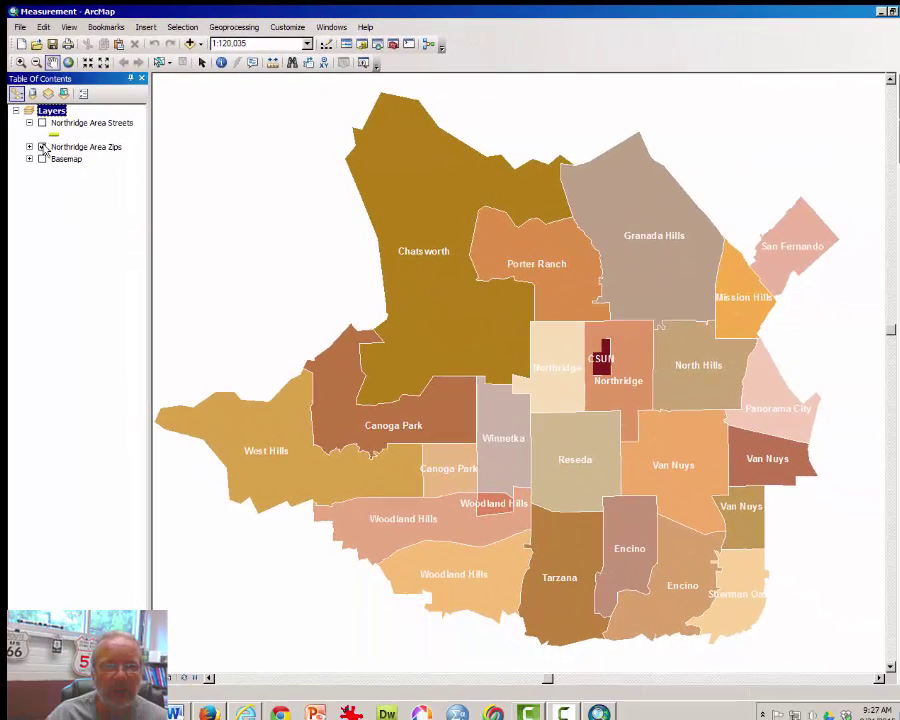
click(57, 197)
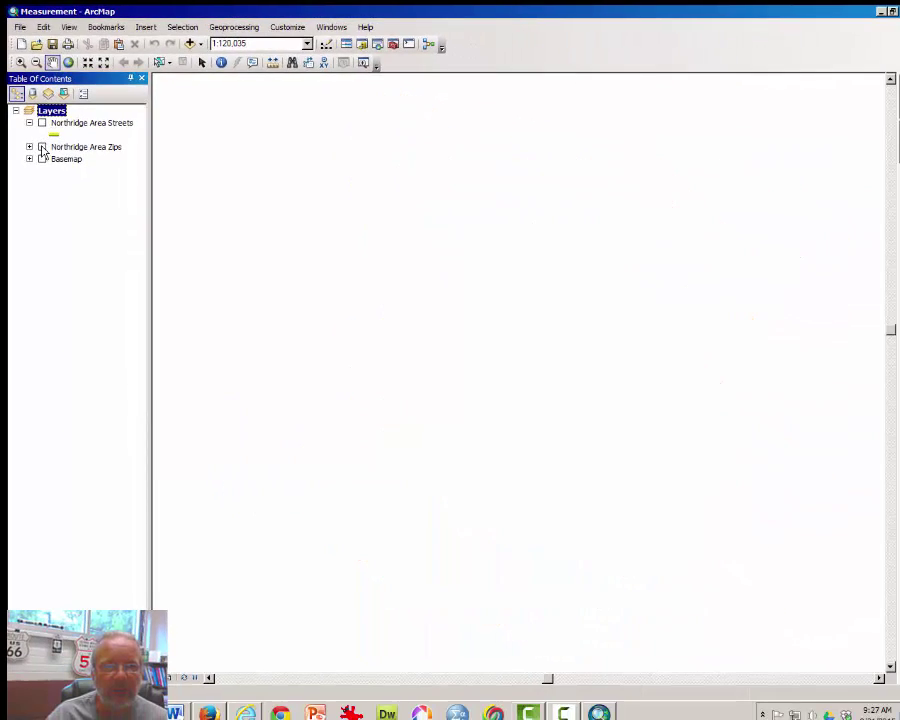
click(42, 147)
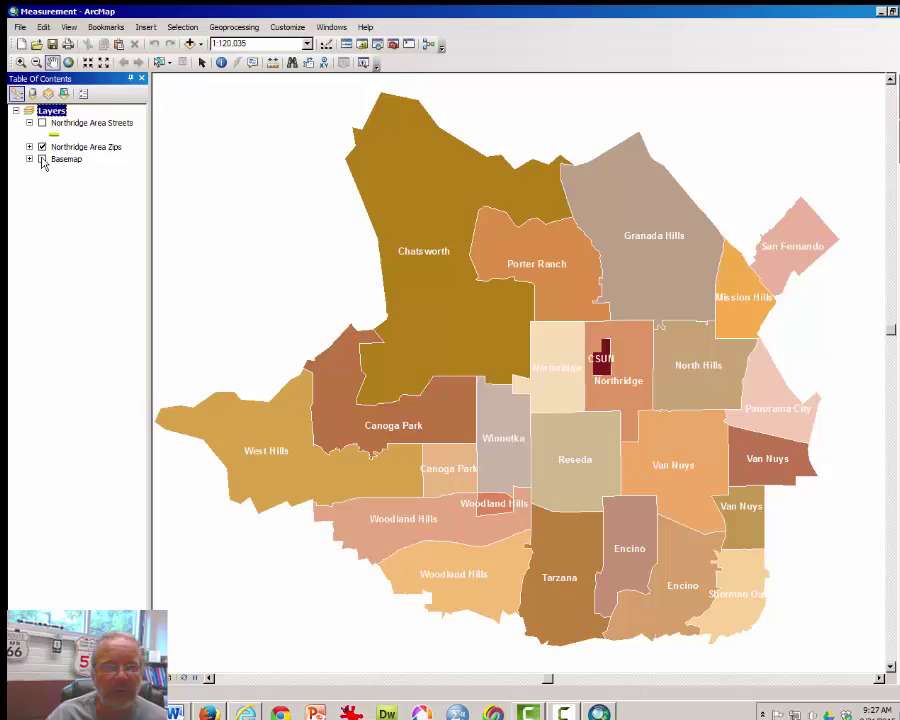
click(42, 160)
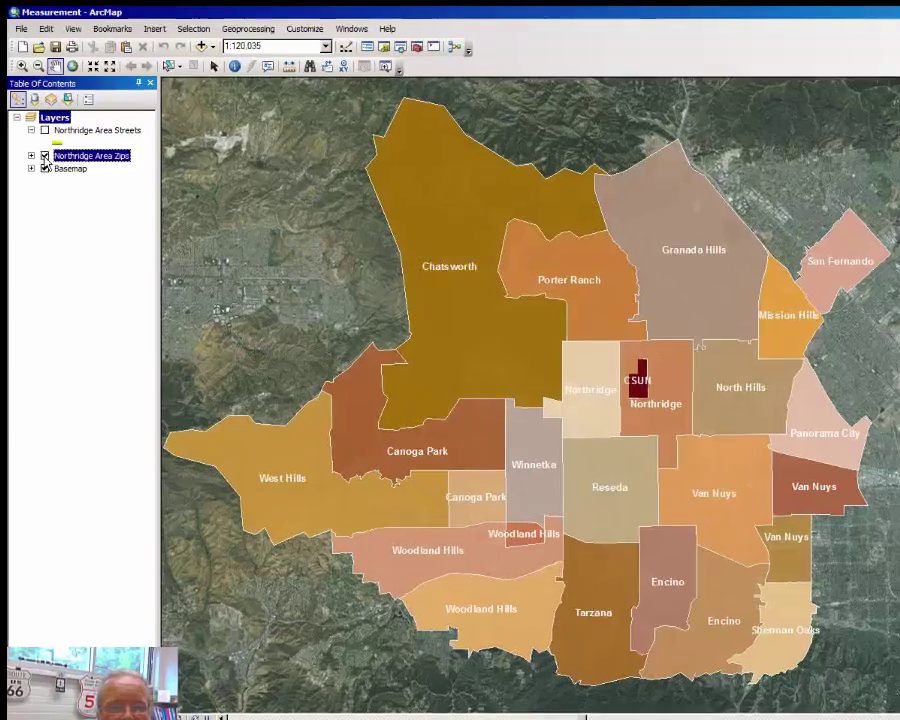
click(42, 148)
click(42, 148)
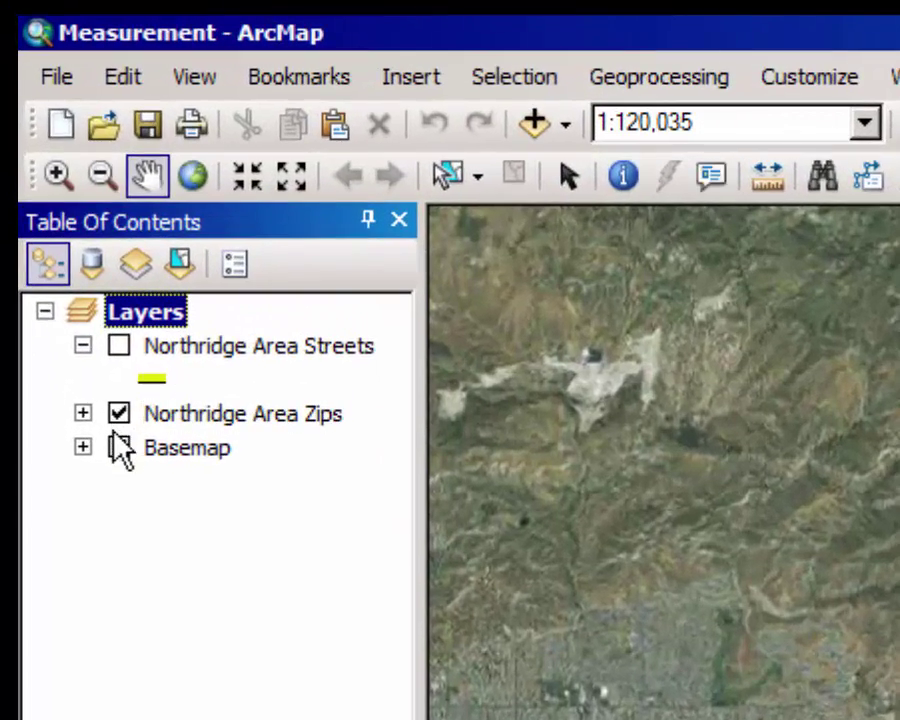
click(118, 447)
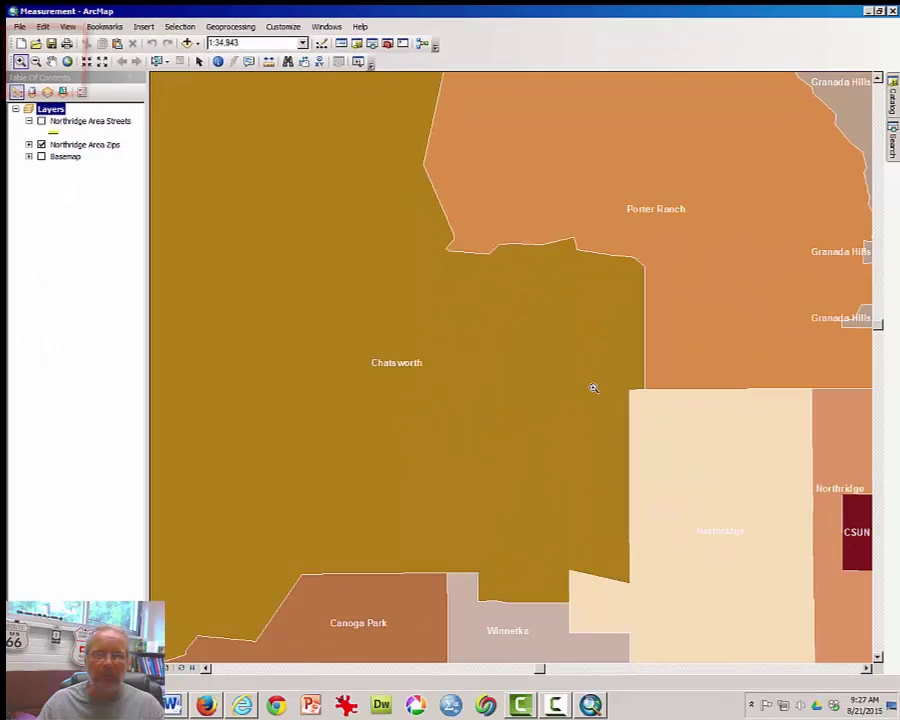
- Pan the map east toward Granada Hills and Mission Hills, then zoom out
click(51, 61)
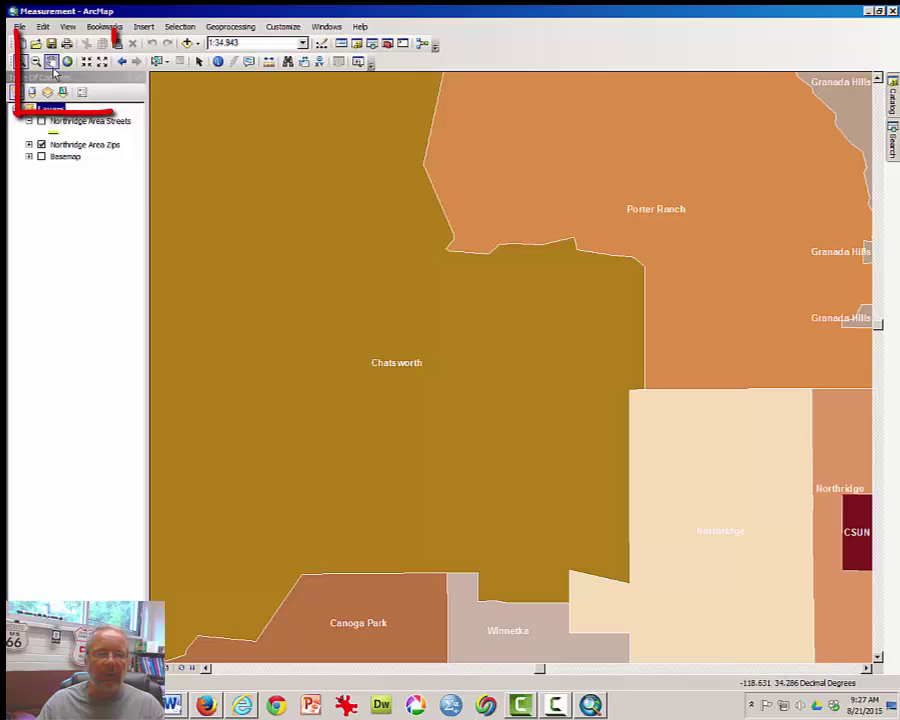
drag(540, 321, 282, 321)
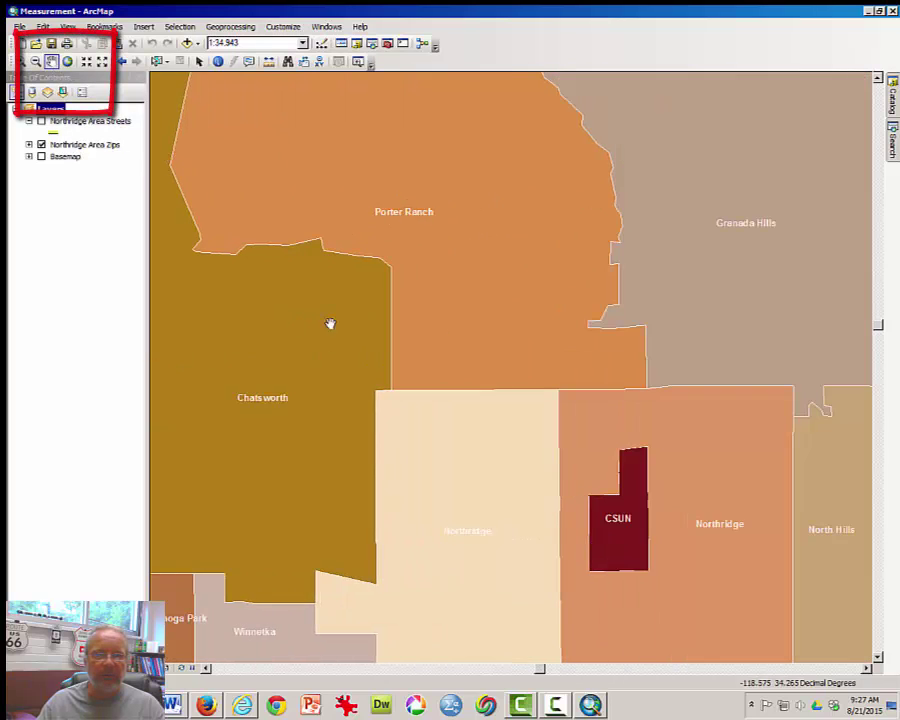
drag(537, 317, 397, 342)
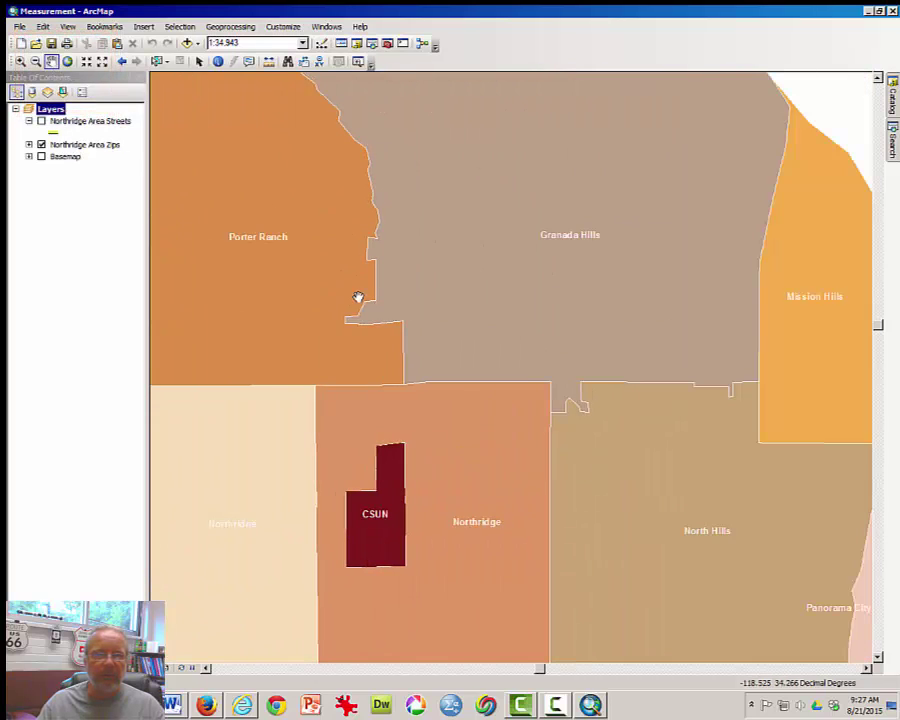
click(35, 61)
click(474, 387)
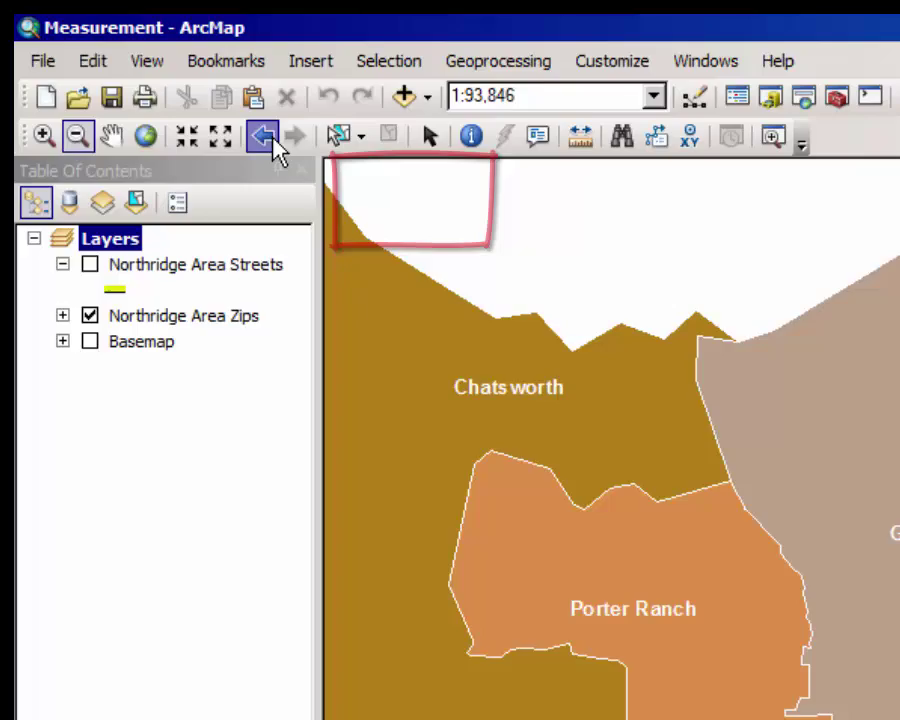
- Step back through previous extents, then return to full extent at 1:120,835
click(400, 206)
click(131, 67)
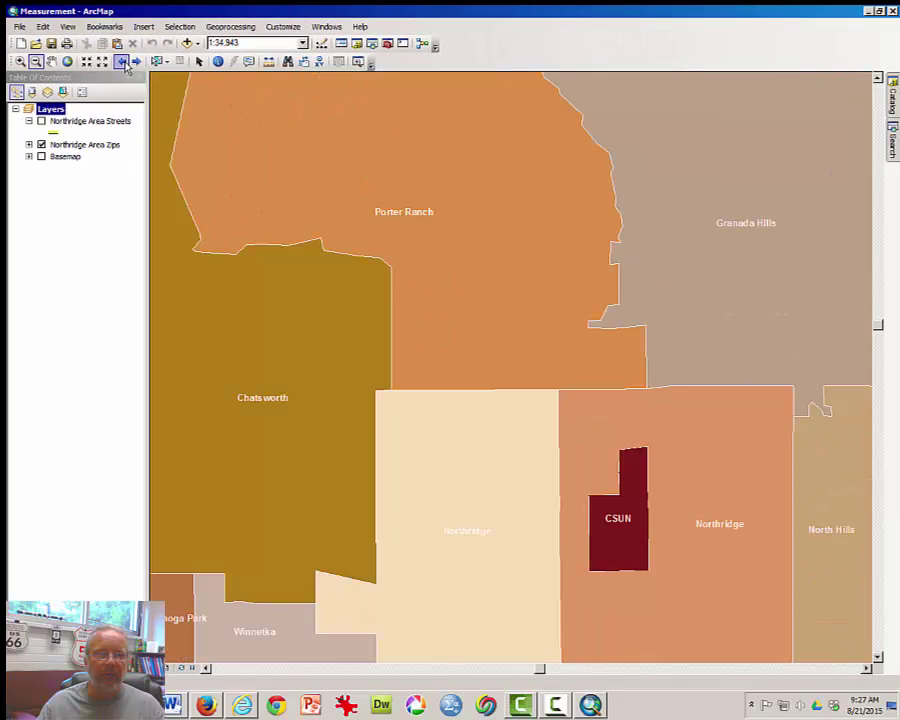
click(125, 65)
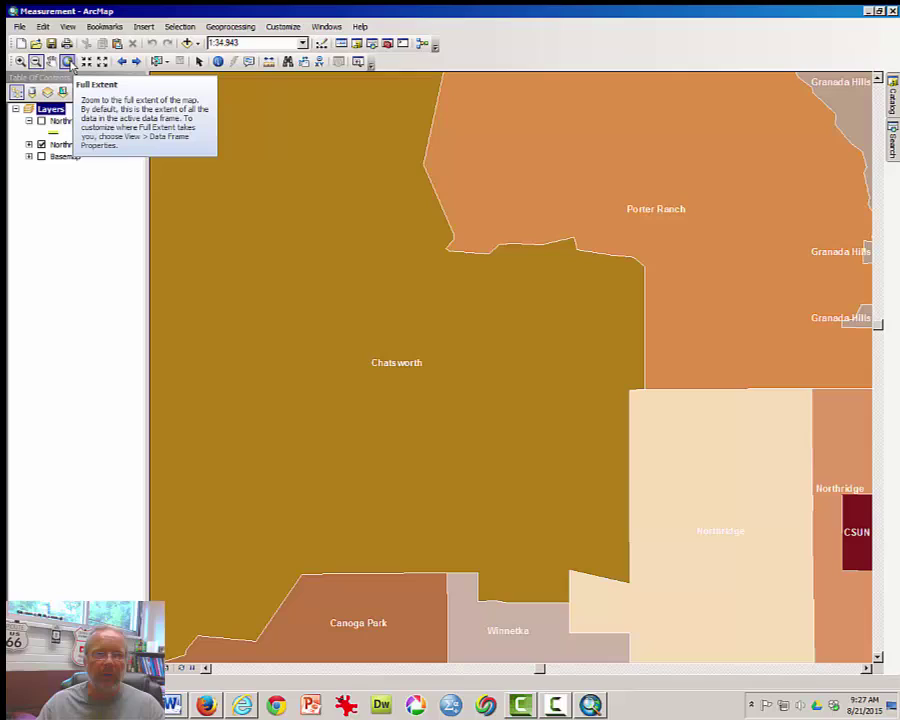
click(68, 62)
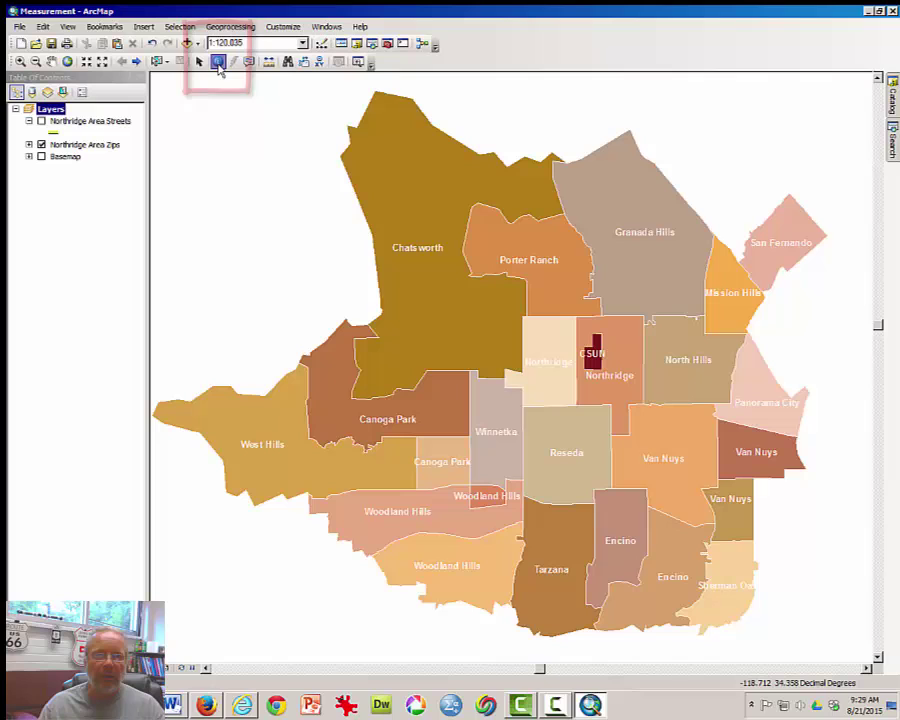
- Identify the Chatsworth polygon: ZIP 91311, POP2007 36461, 31.26 square miles
click(219, 63)
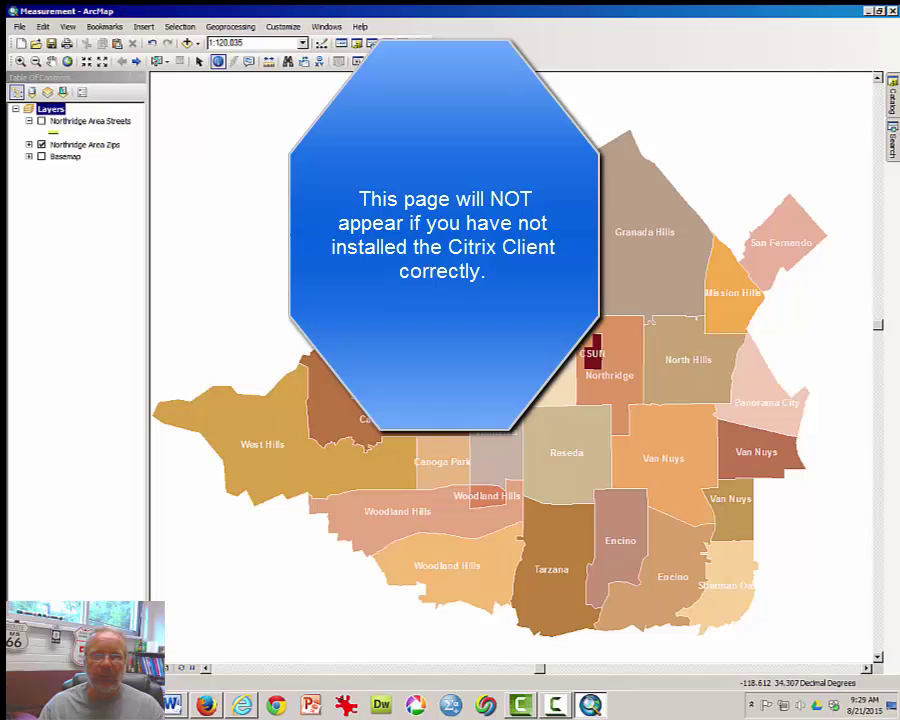
click(426, 199)
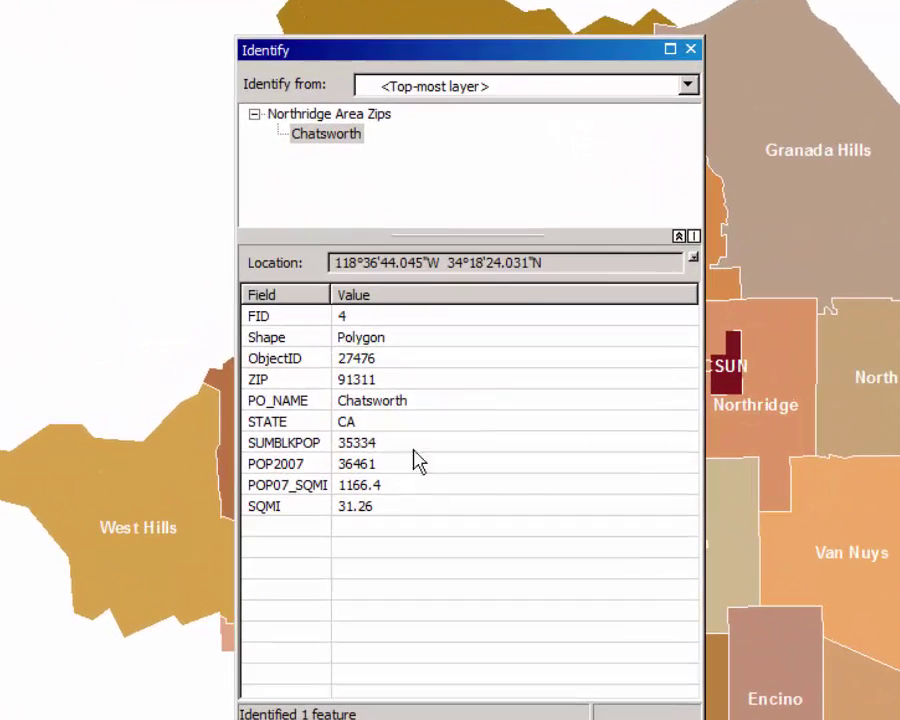
- Move the Chatsworth Identify window beside the map, then close it
drag(498, 106, 90, 48)
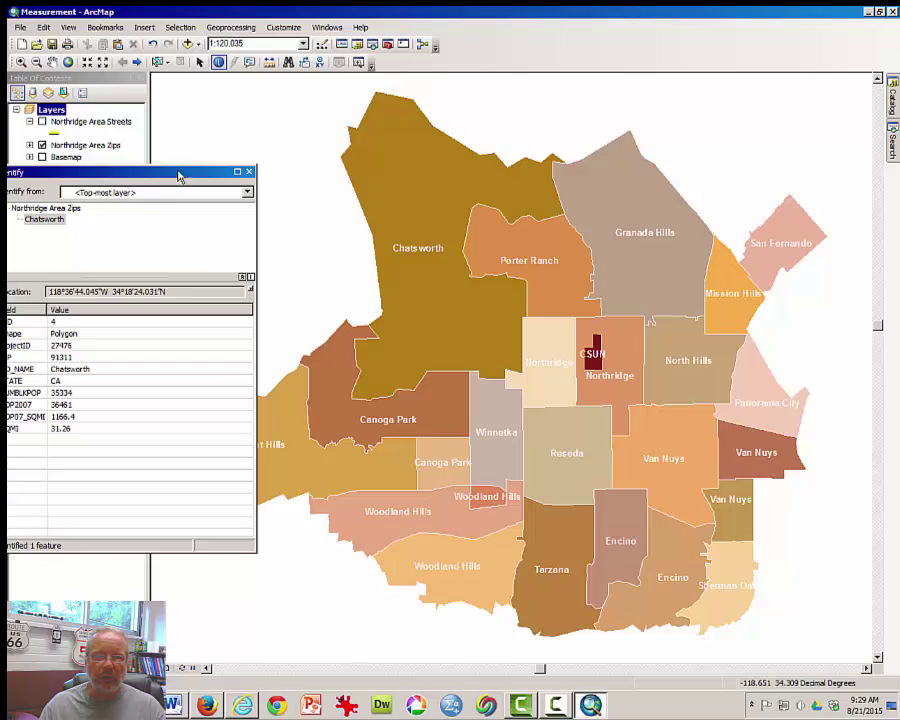
drag(178, 176, 240, 173)
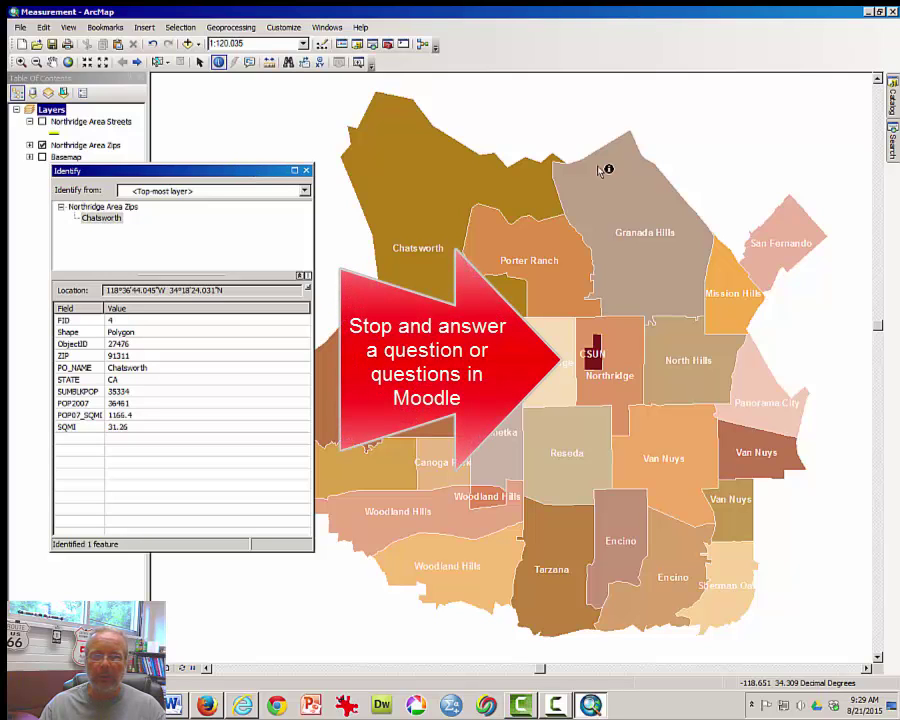
click(306, 170)
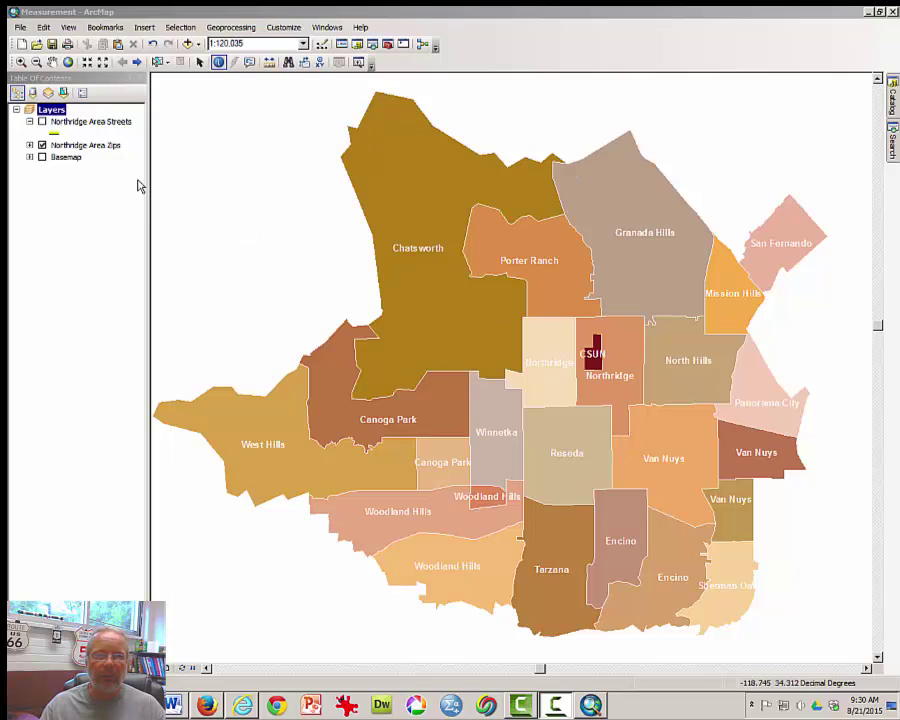
- Switch to the Select Elements tool and open the Northridge Area Zips attribute table
click(199, 63)
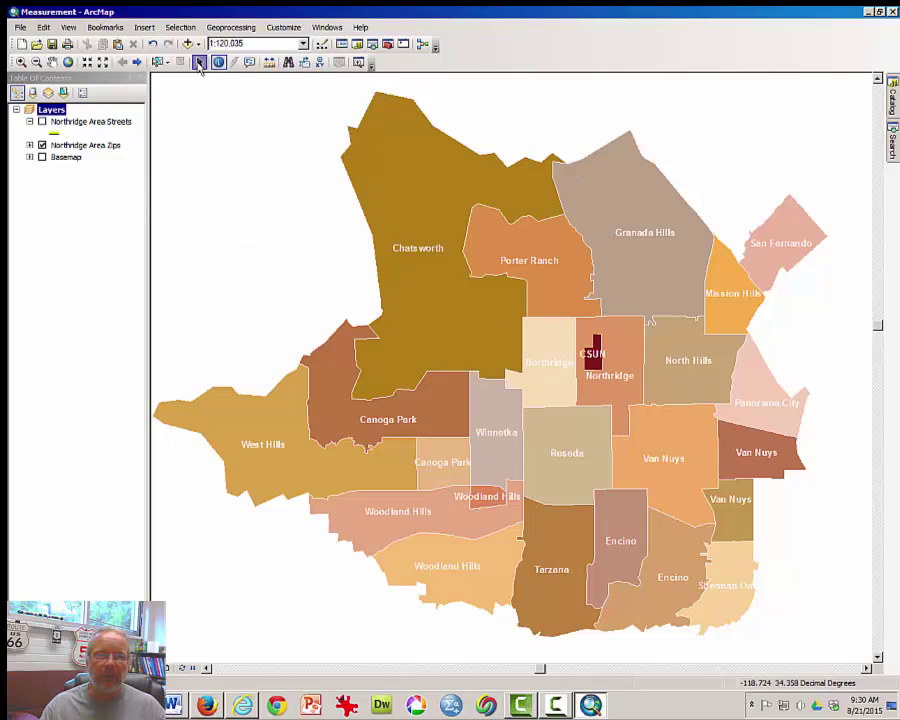
click(94, 148)
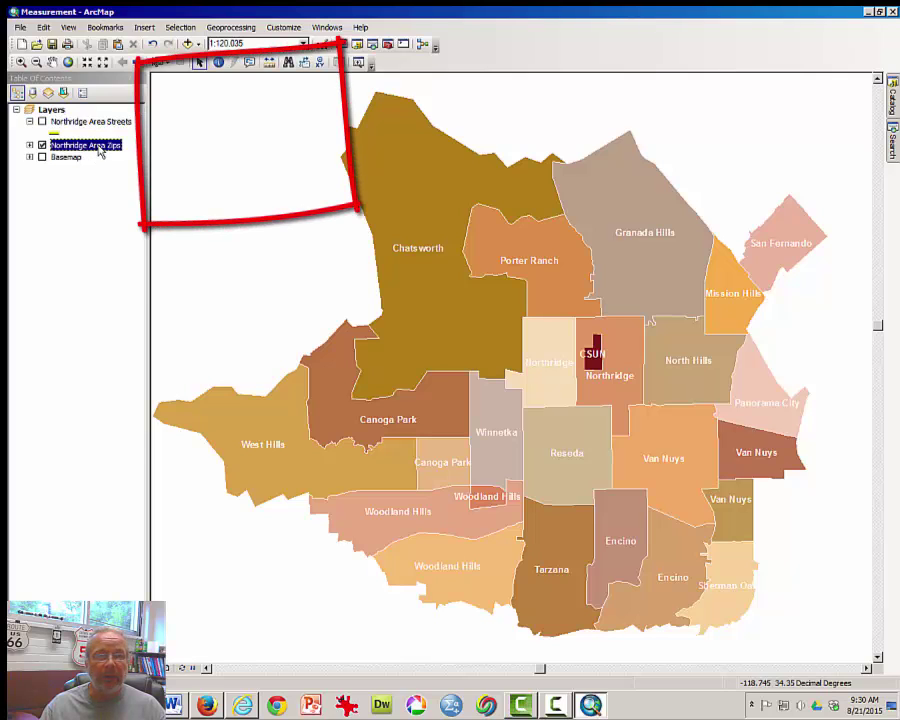
right_click(99, 150)
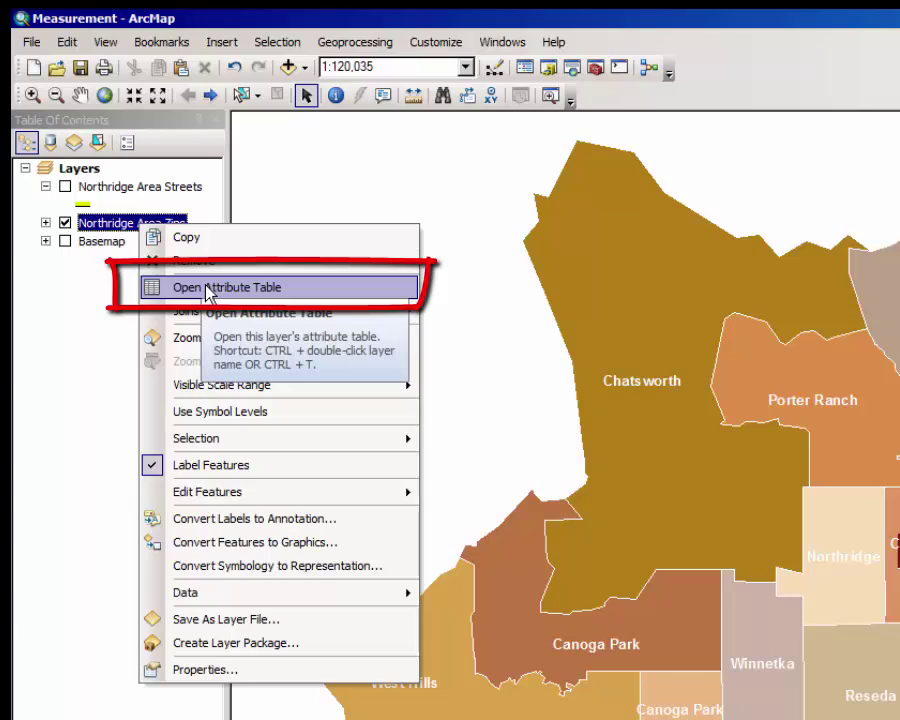
click(207, 289)
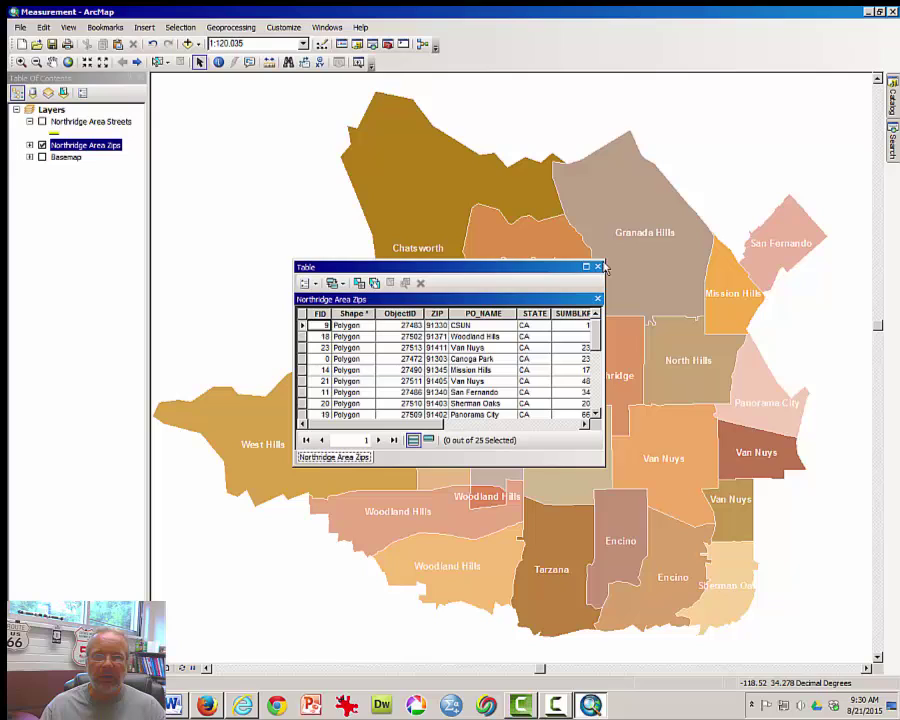
- Enlarge the attribute table to show all 25 zip rows and every column through SQMI
click(637, 253)
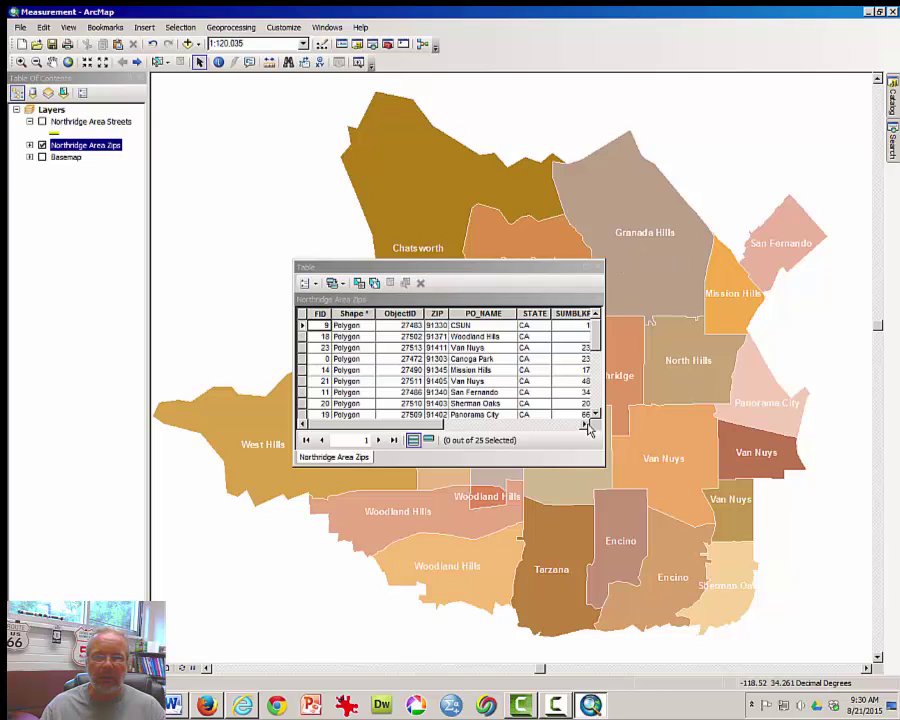
drag(606, 463, 821, 466)
drag(683, 465, 677, 577)
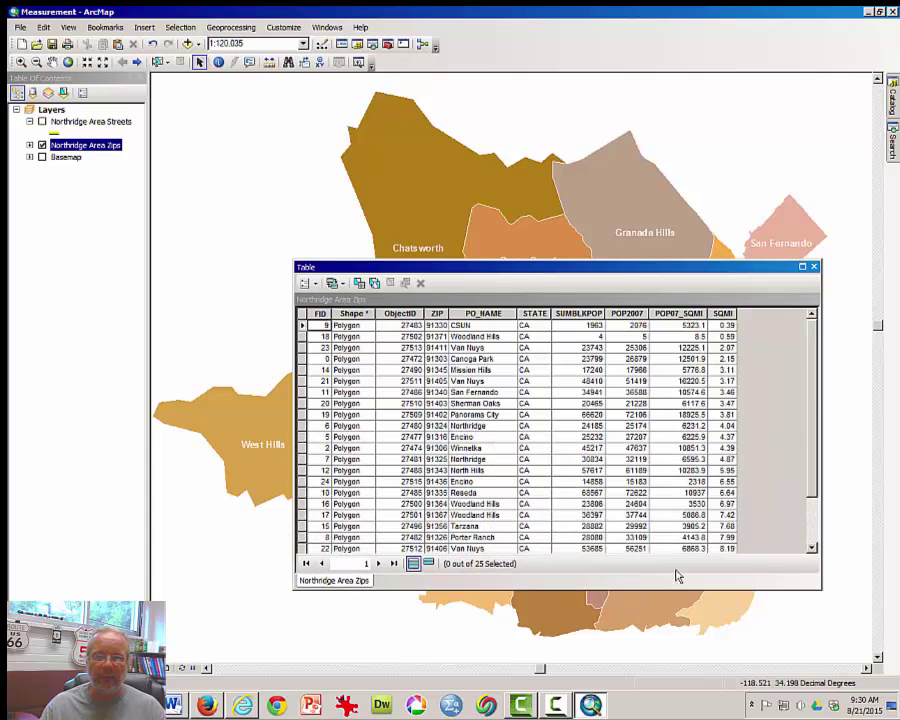
drag(573, 259, 580, 130)
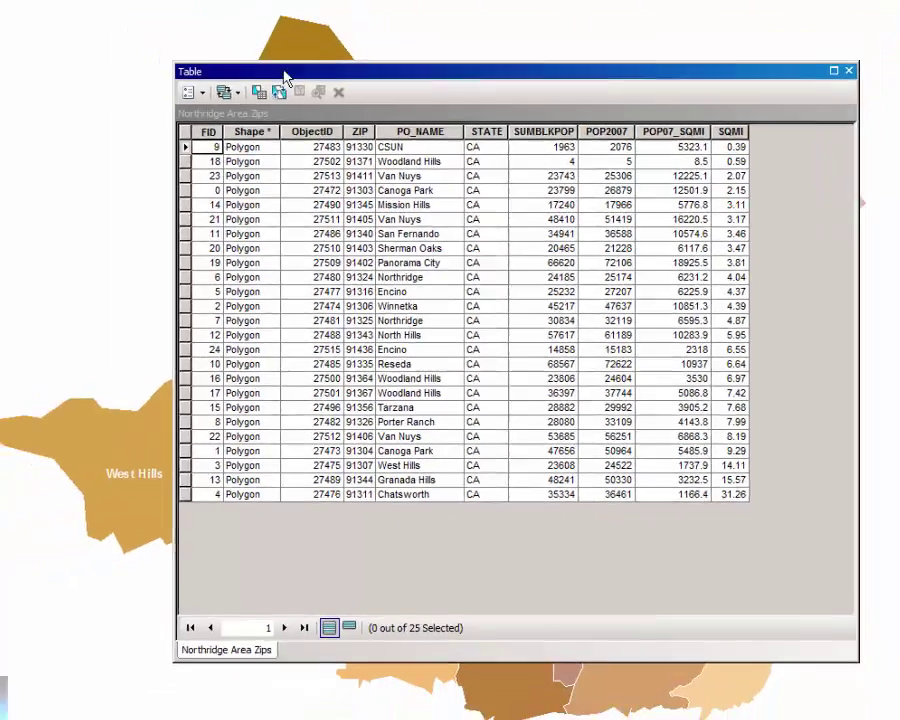
- Reposition the attribute table toward the right side of the map
drag(176, 22, 170, 19)
drag(338, 155, 85, 152)
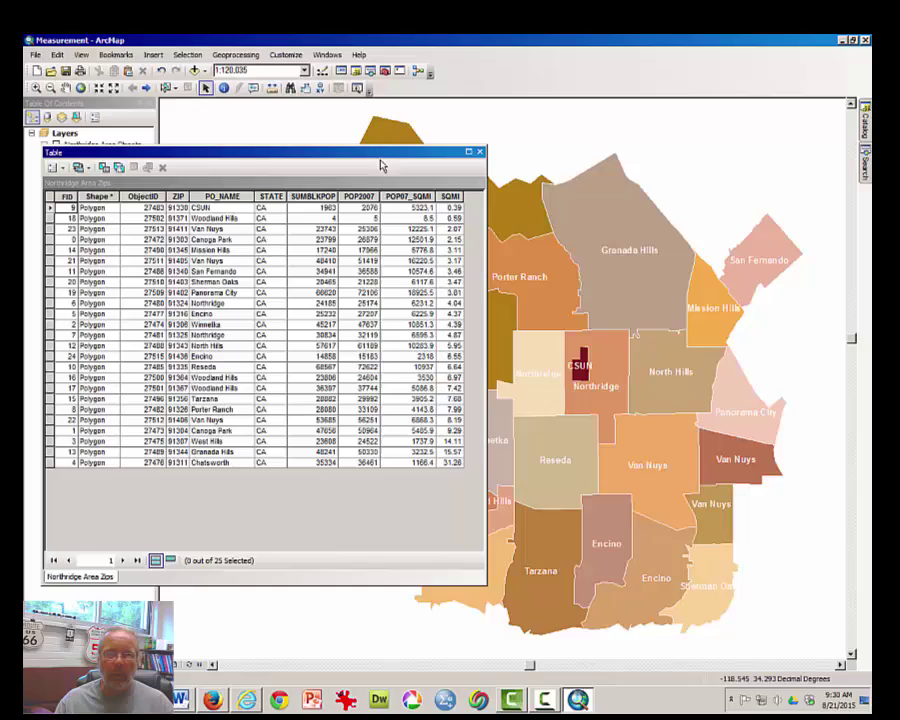
drag(382, 158, 778, 219)
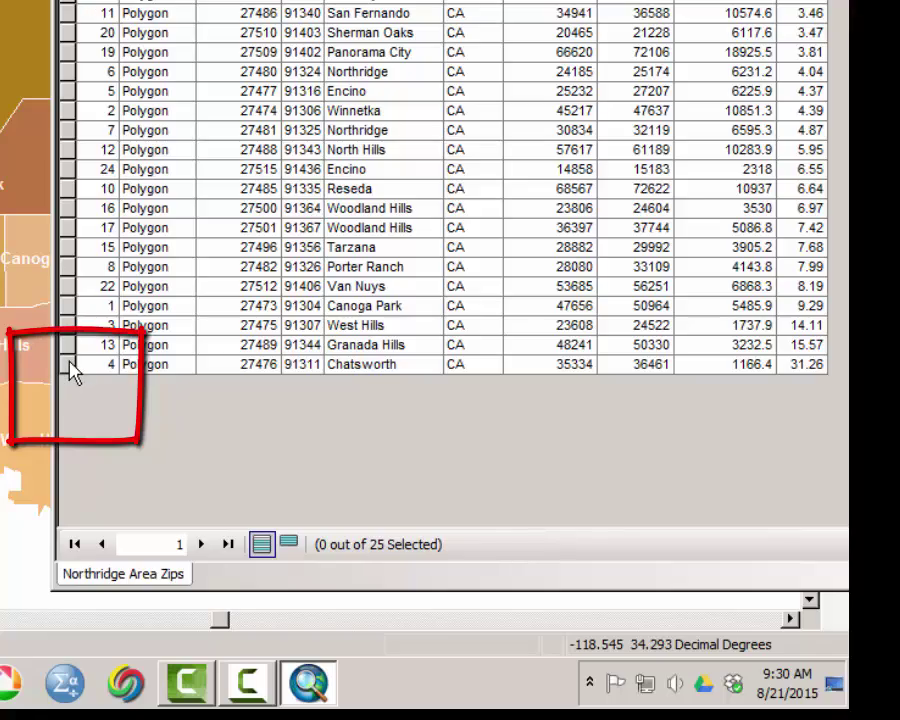
- Briefly select the Chatsworth row, shift the table right, clear the selection and narrow it
click(71, 367)
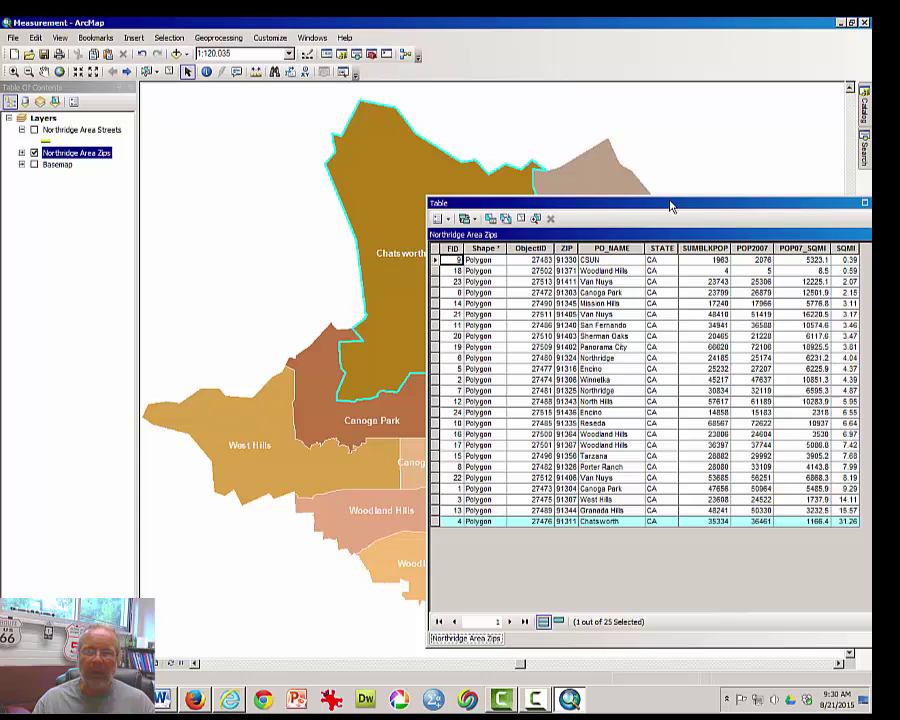
drag(767, 208, 891, 210)
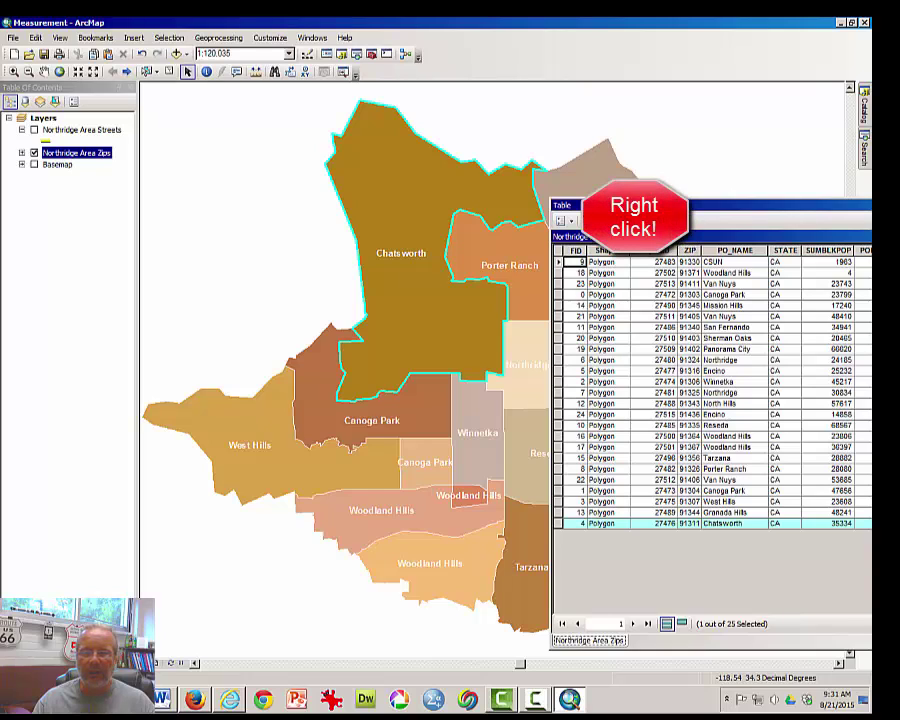
click(644, 220)
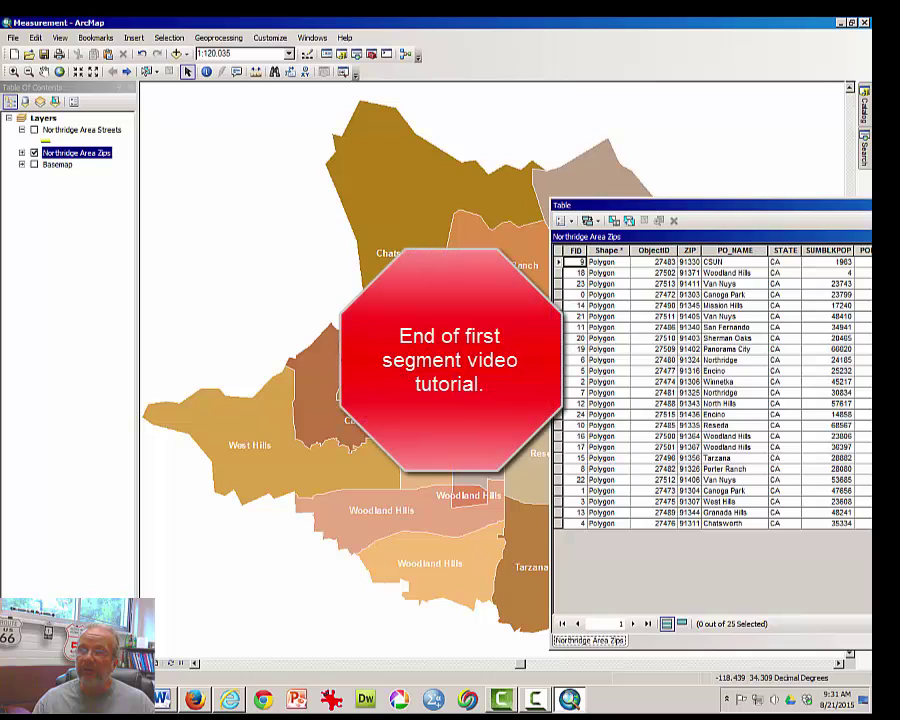
drag(872, 420, 812, 420)
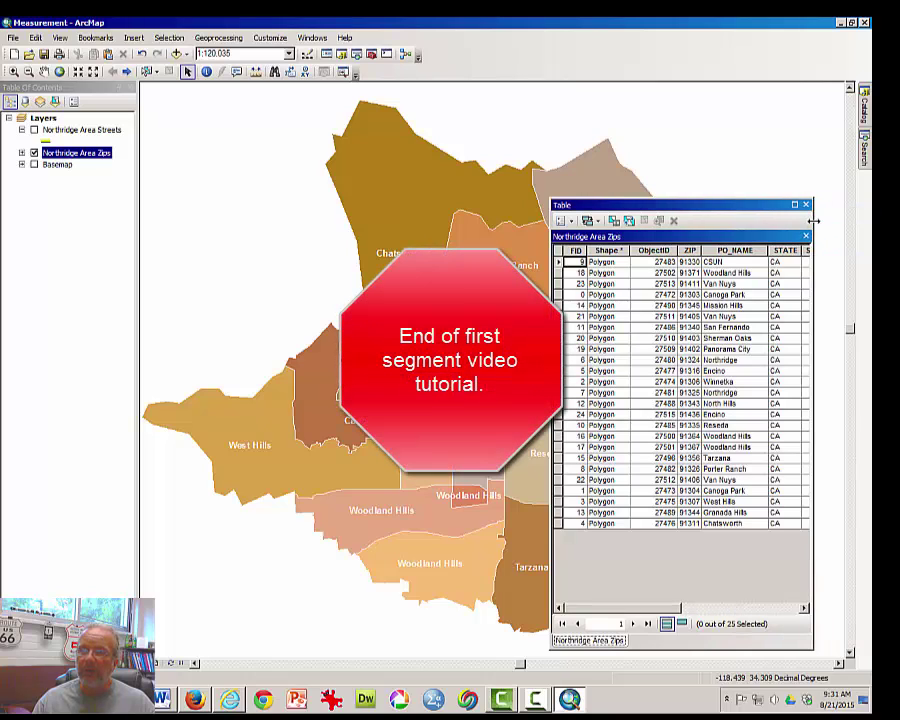